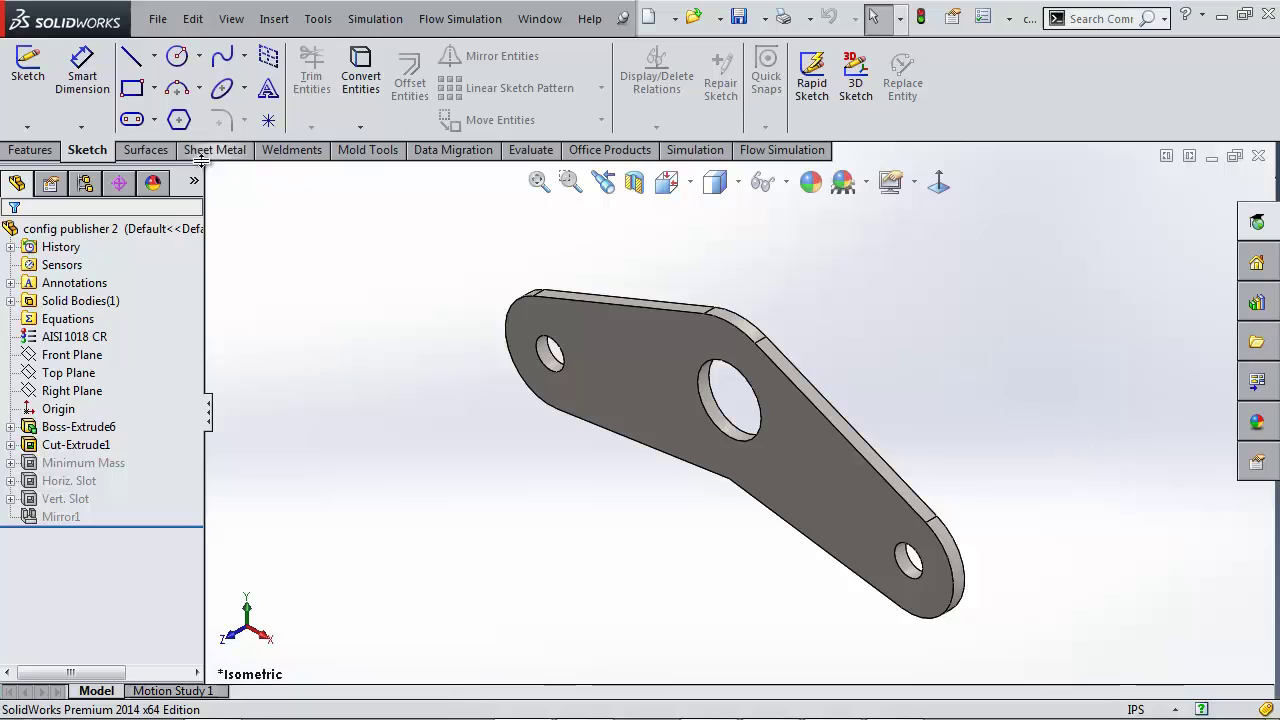
- View the ConfigurationManager for 'config publisher 2', showing only Default, and dismiss the part's options menu
click(85, 188)
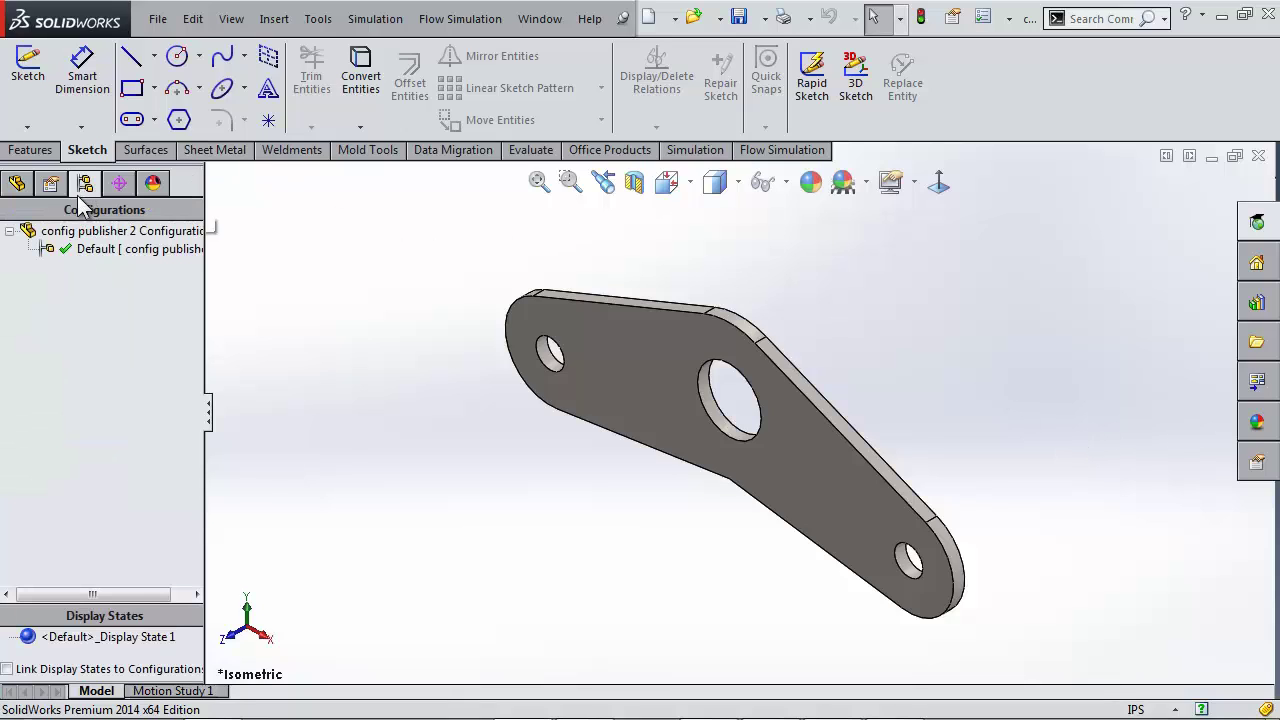
click(104, 250)
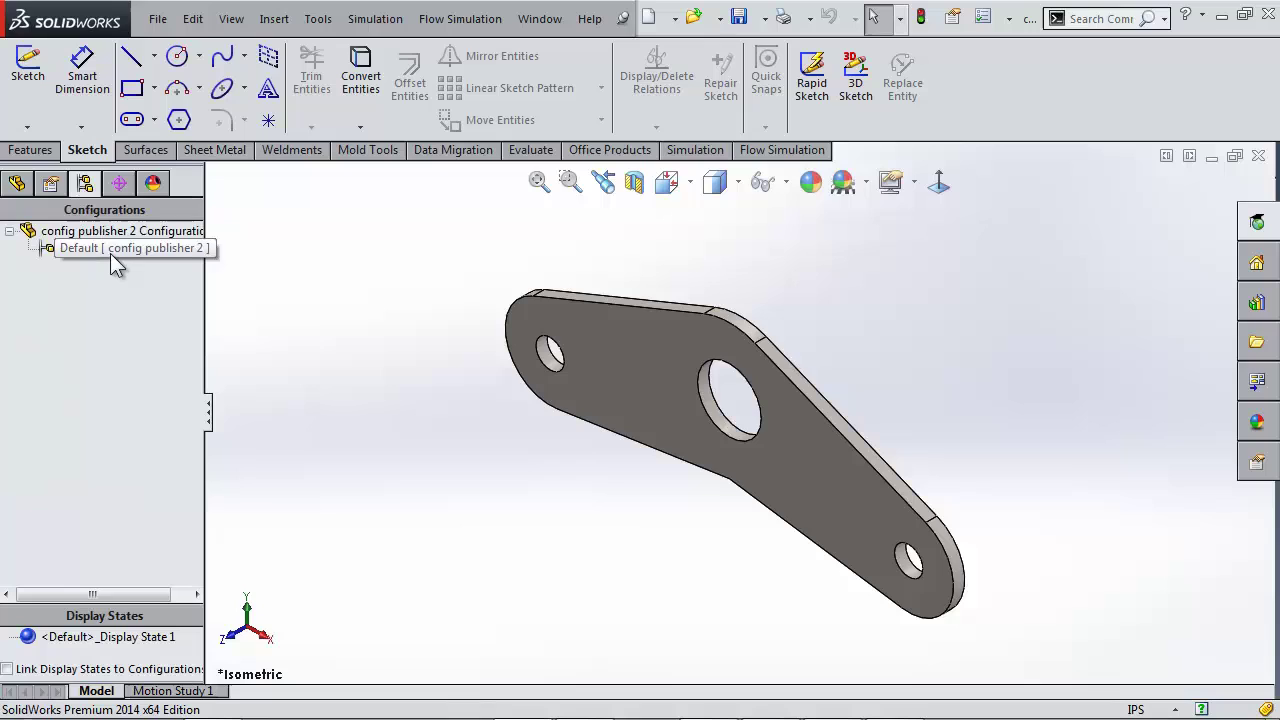
right_click(181, 236)
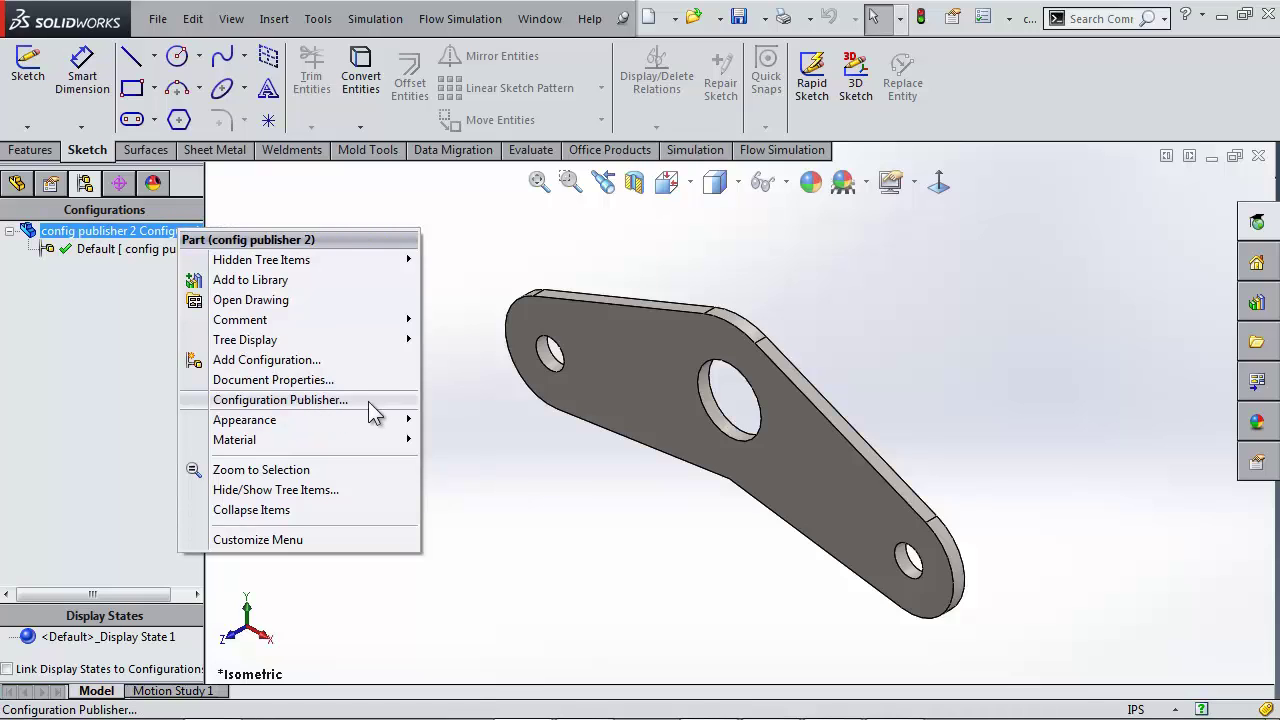
click(428, 212)
- Insert an auto-created design table holding Diameter@Sketch2, with 0.71 for Default
click(276, 22)
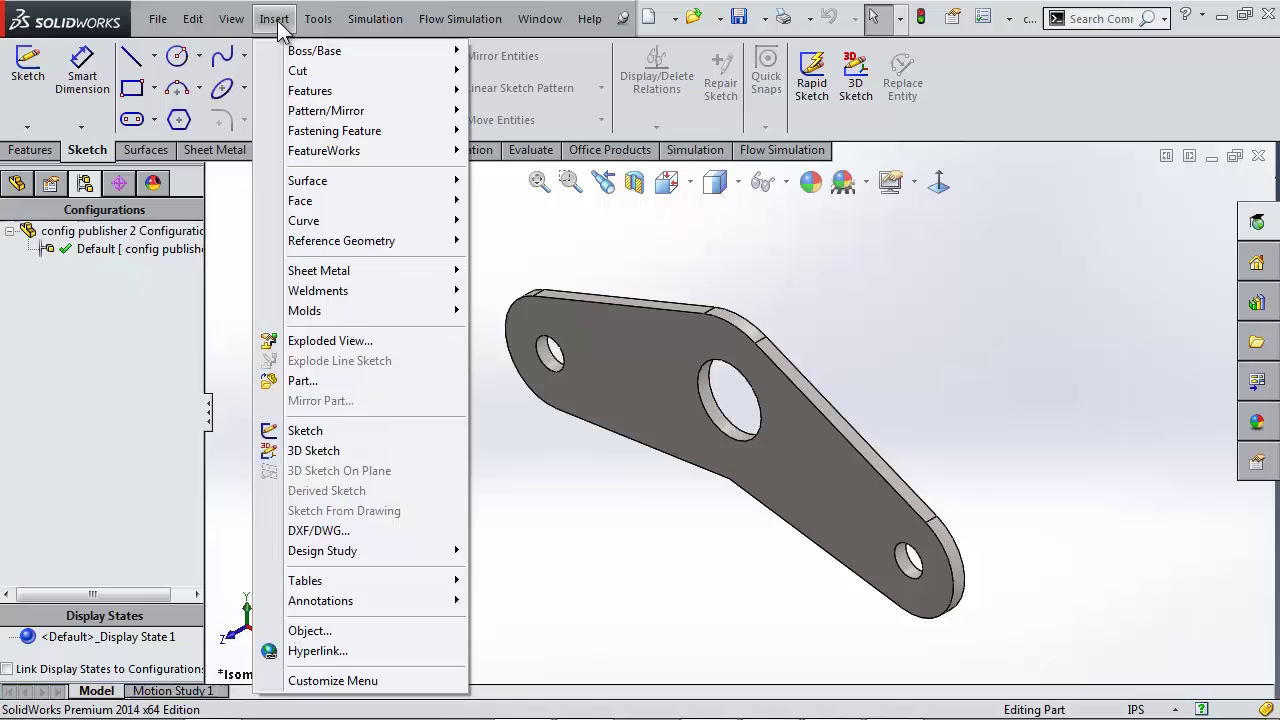
mouse_move(305, 581)
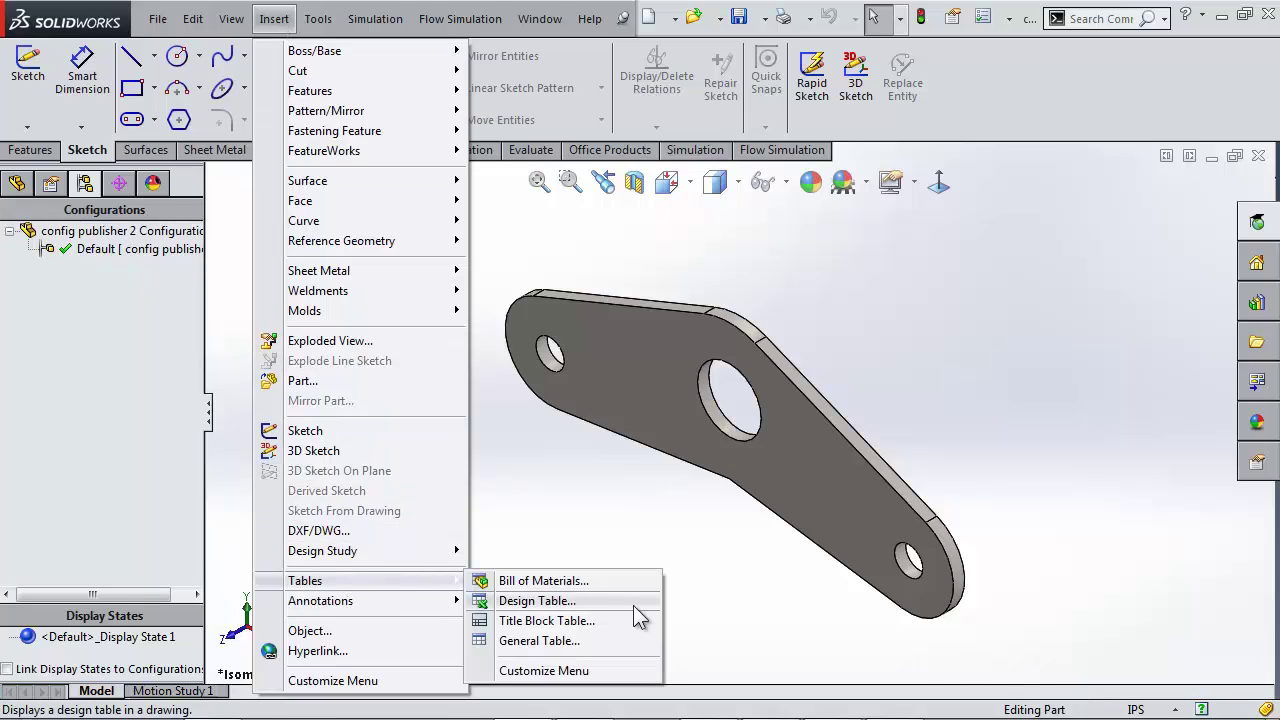
click(648, 603)
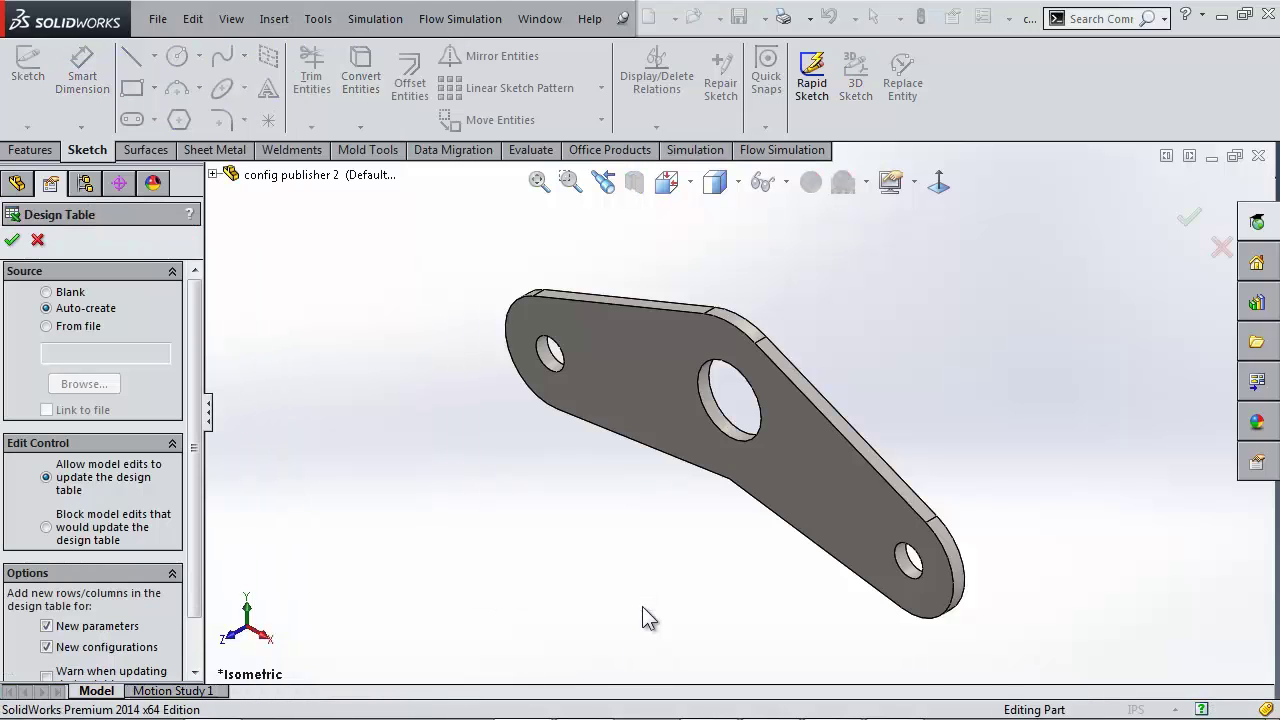
click(13, 240)
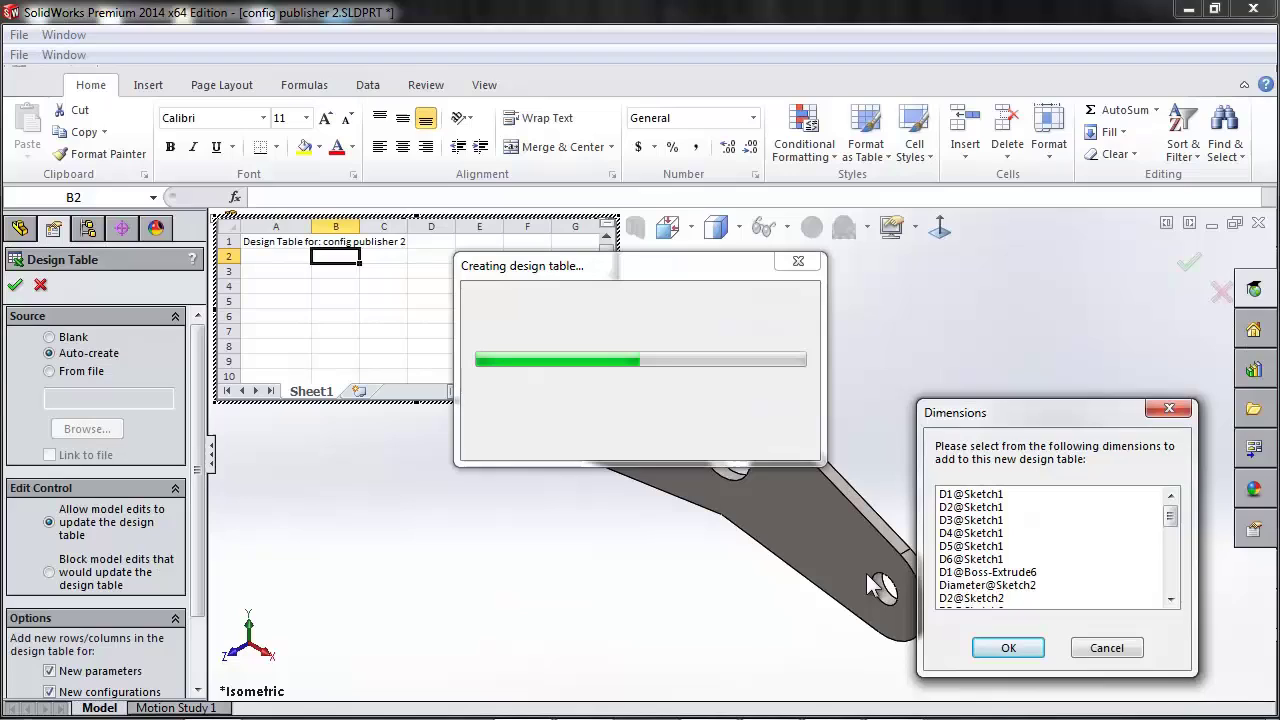
click(945, 585)
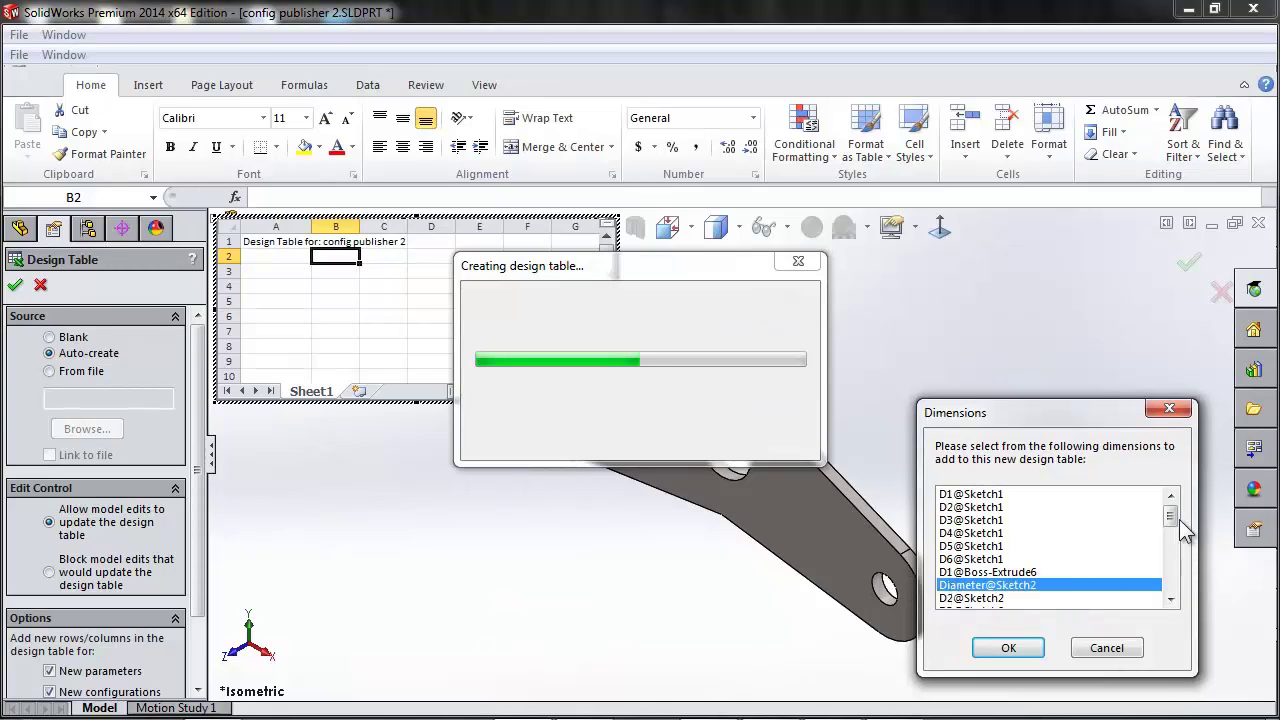
drag(1170, 516, 1170, 566)
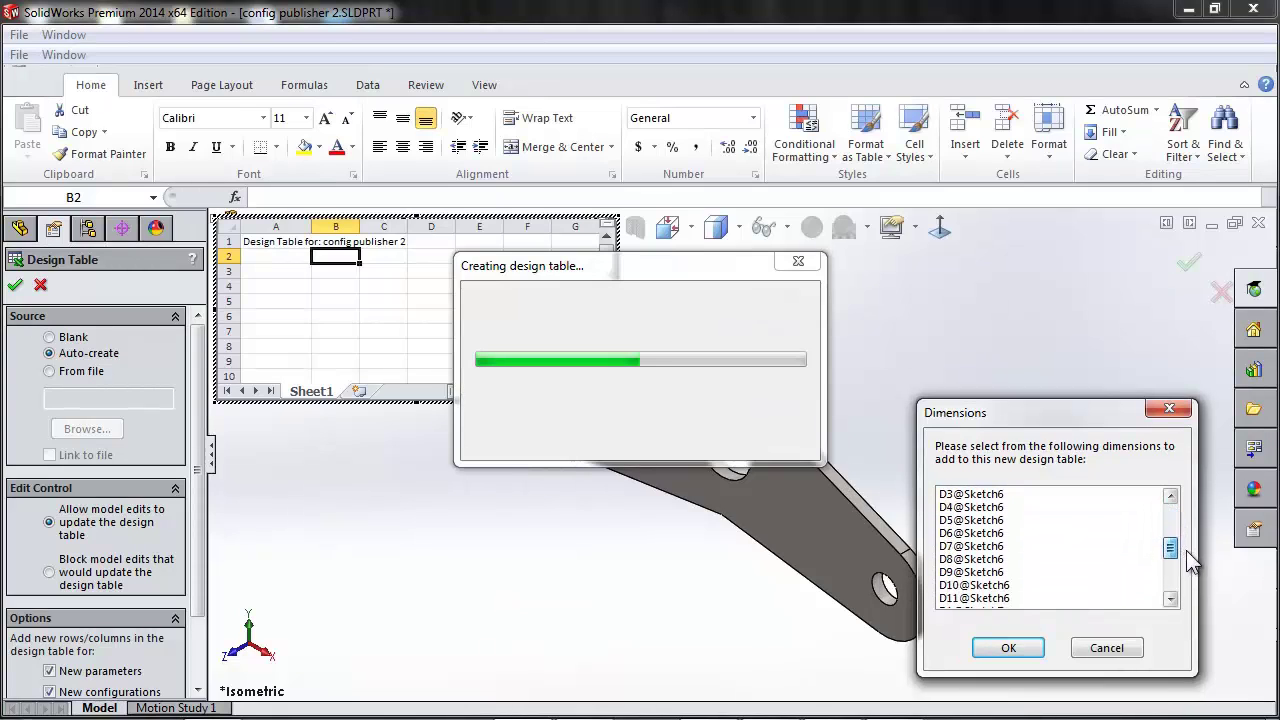
drag(1188, 570, 1195, 522)
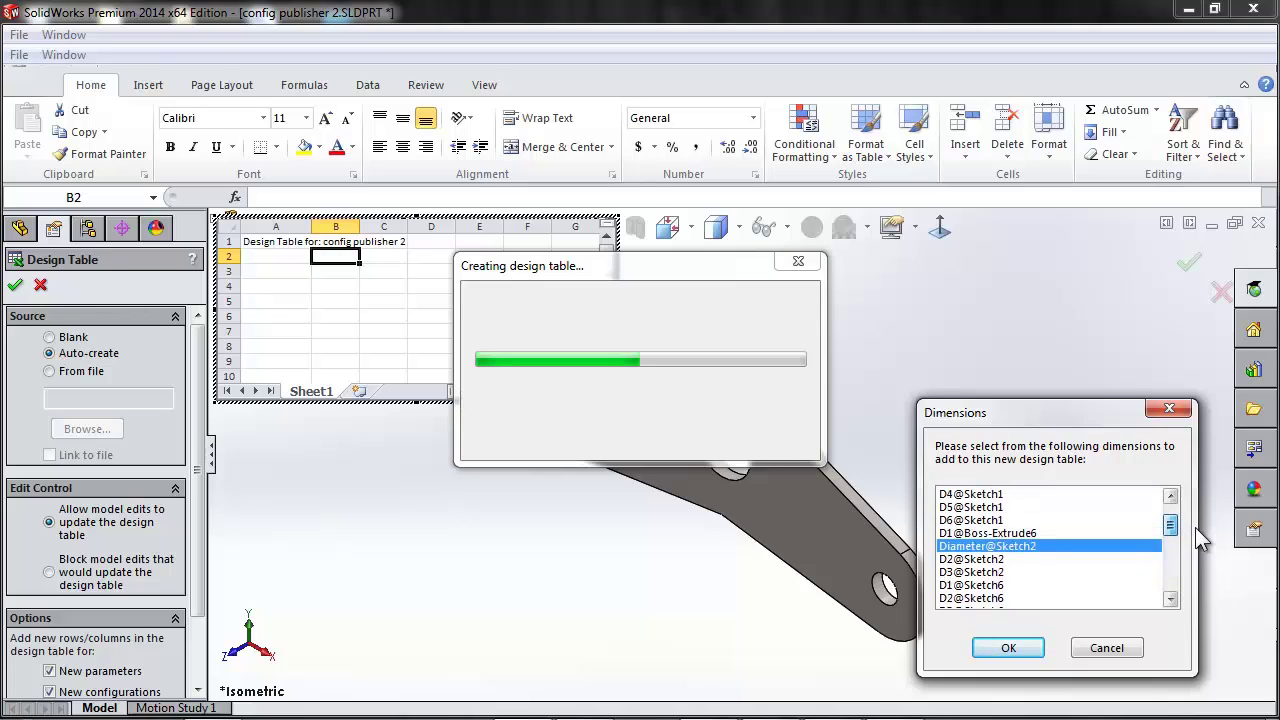
click(1041, 652)
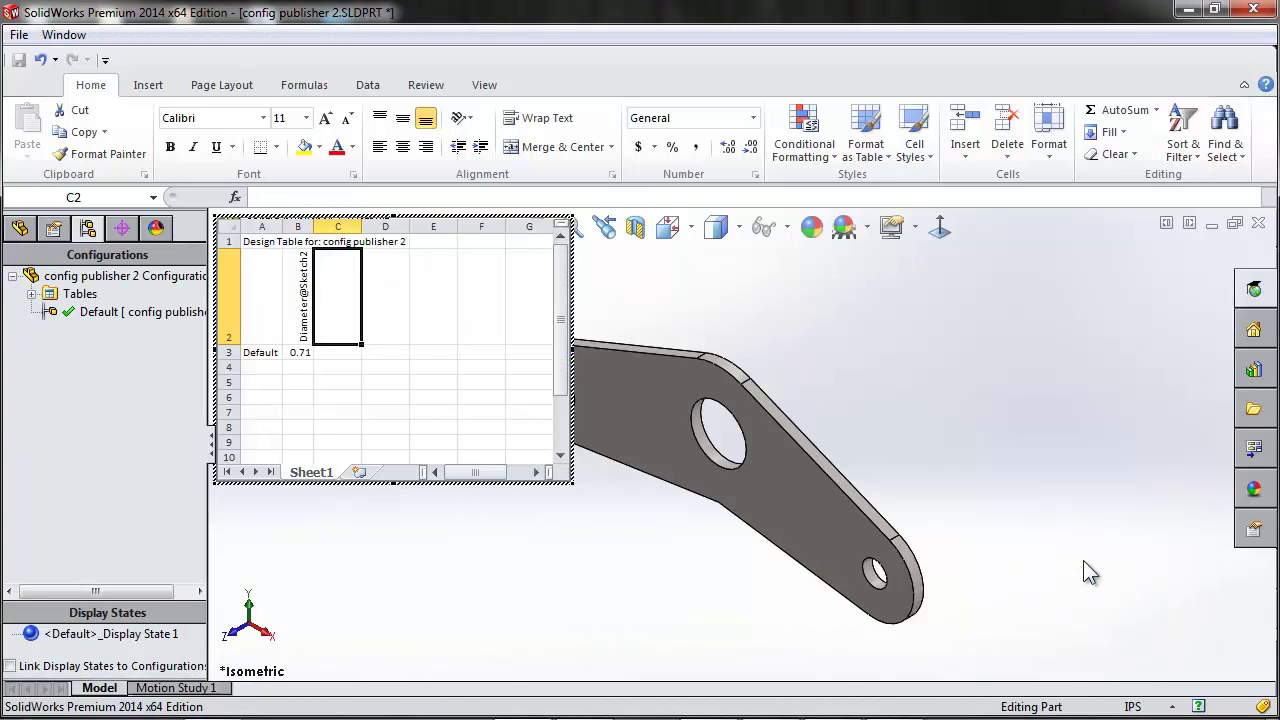
- Close the table, then reopen the Design Table for editing from the Tables folder
click(1048, 512)
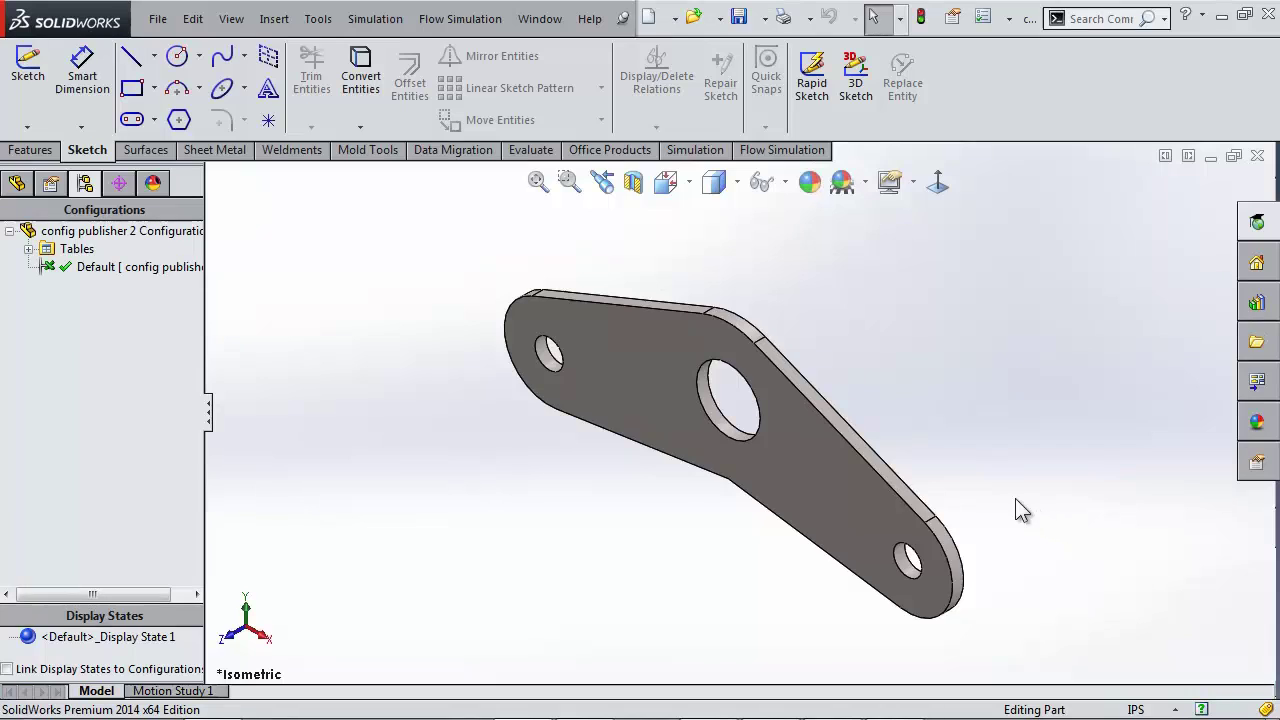
click(29, 248)
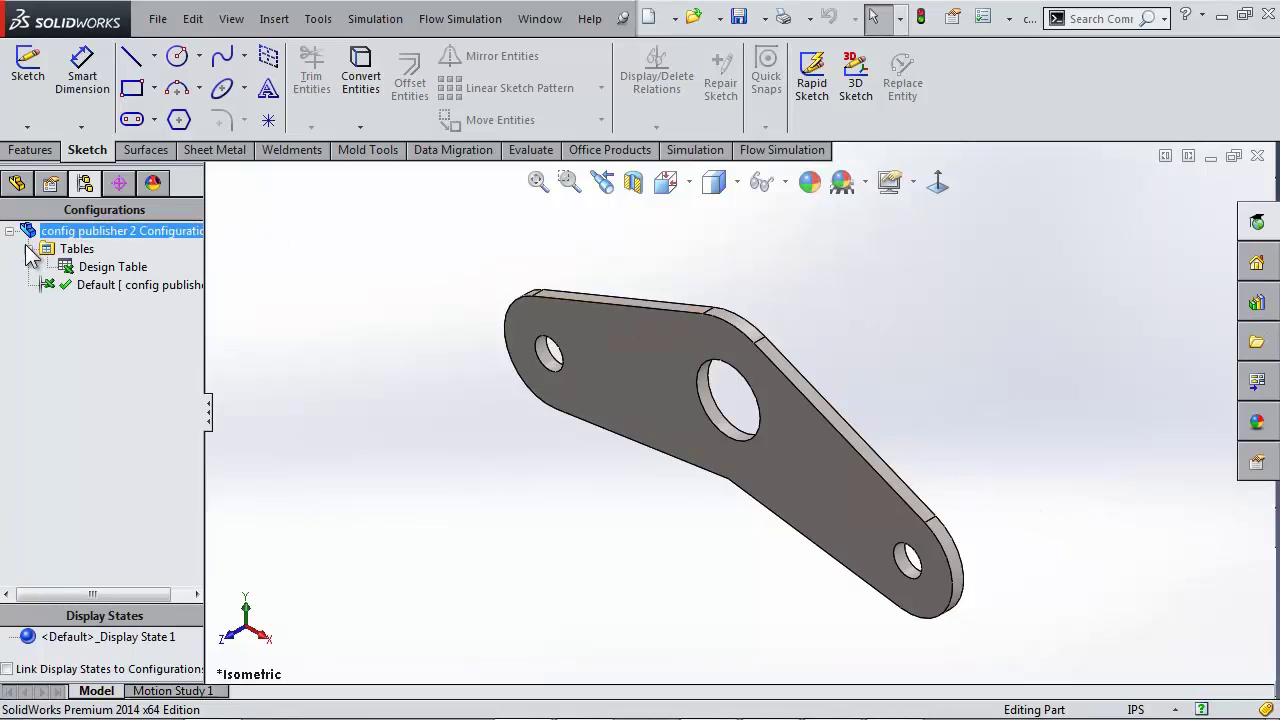
click(110, 268)
right_click(110, 270)
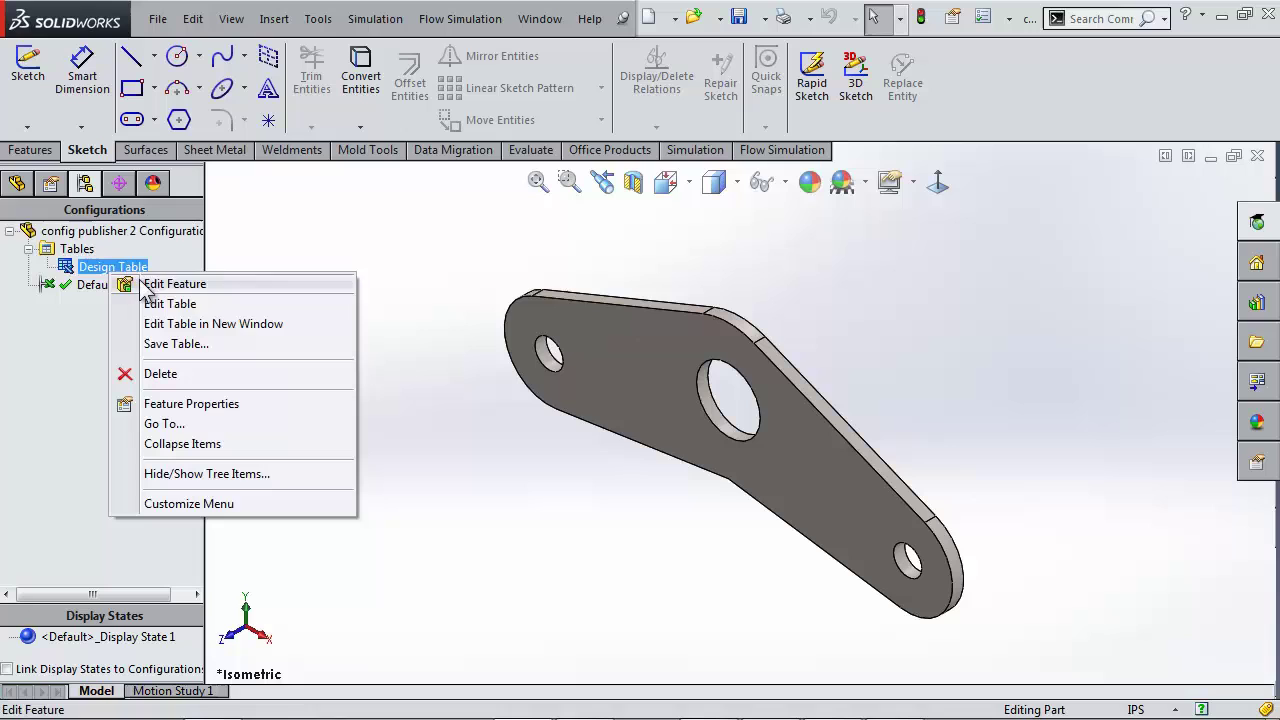
click(210, 303)
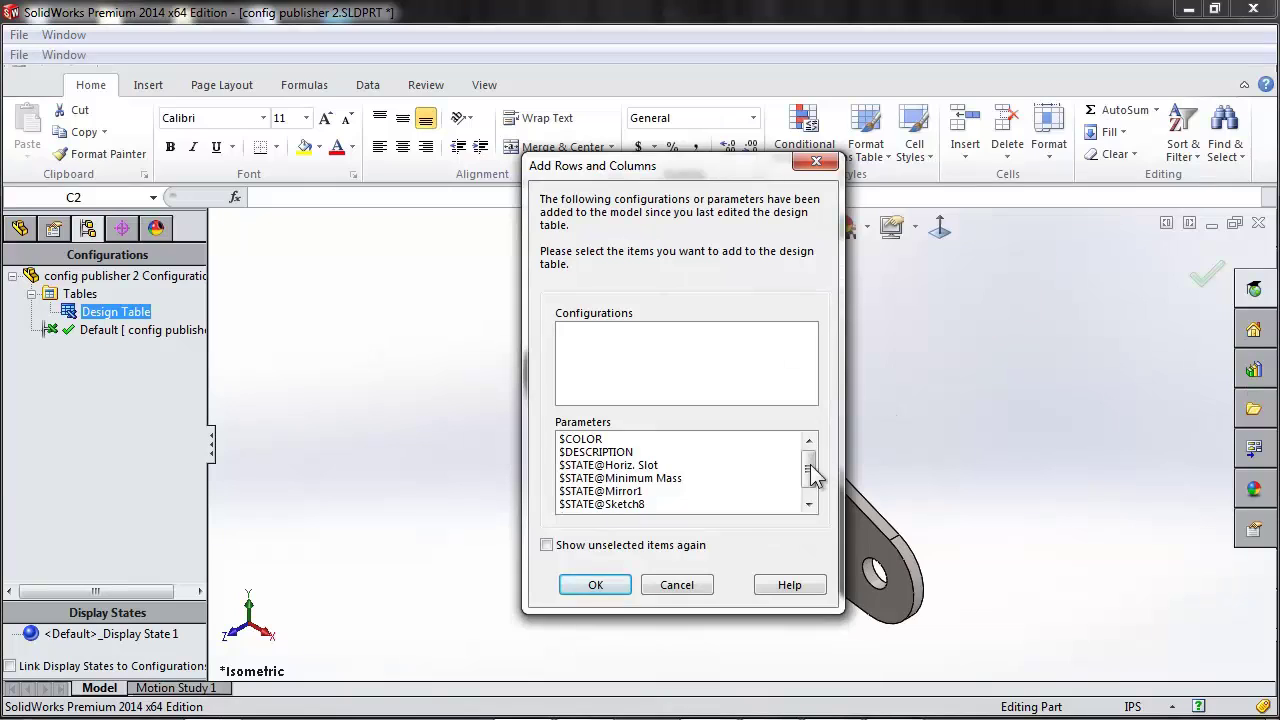
- Add $STATE columns for Horiz. Slot, Minimum Mass, Mirror1 and Vert. Slot
drag(812, 477, 810, 487)
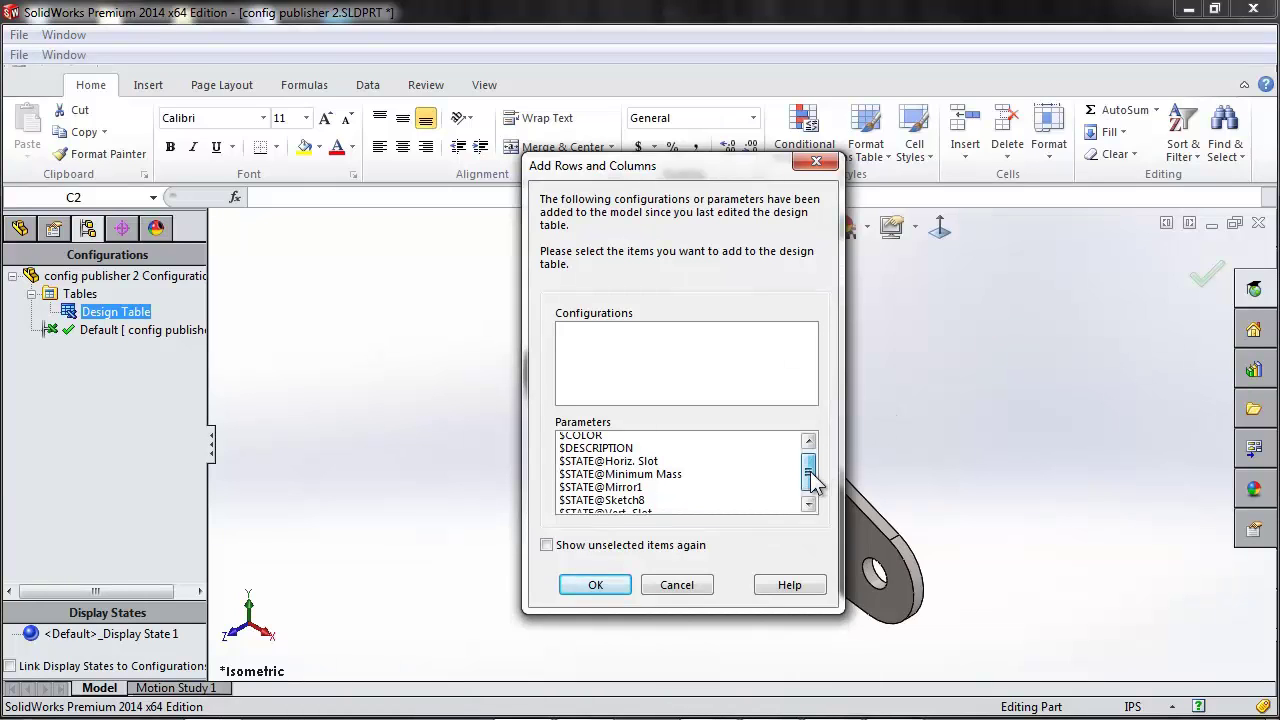
click(640, 452)
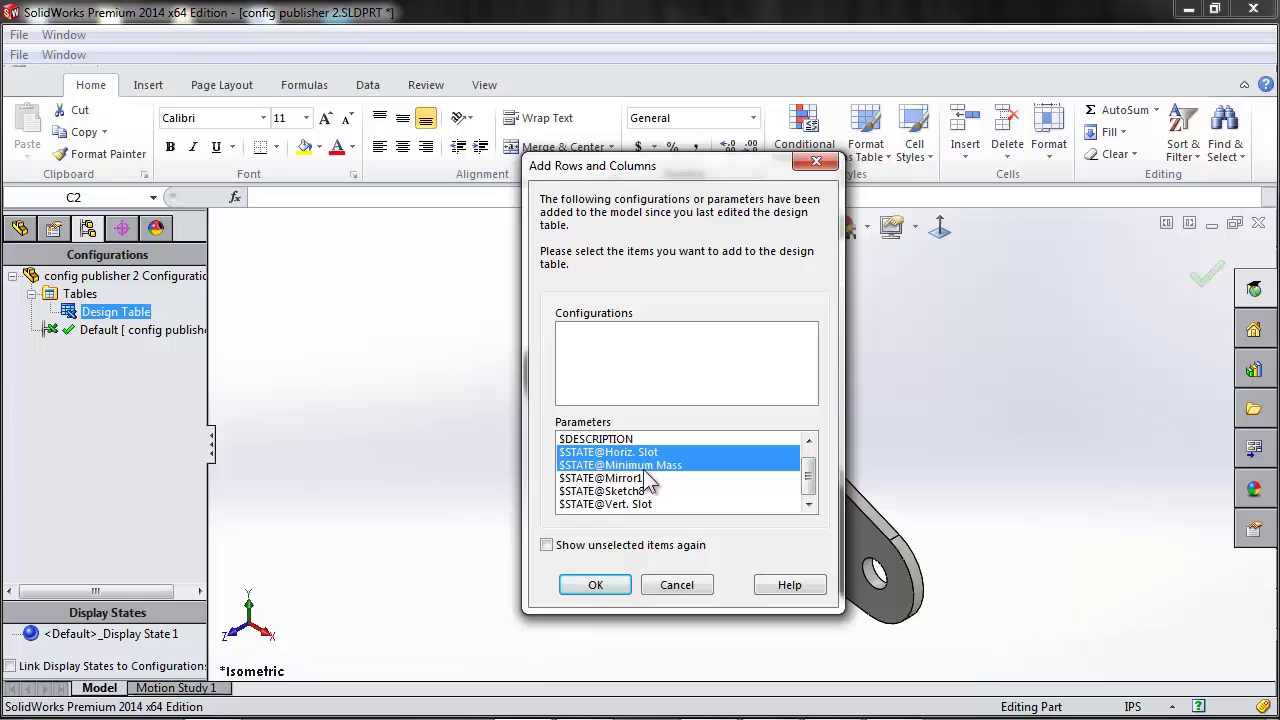
ctrl+click(636, 479)
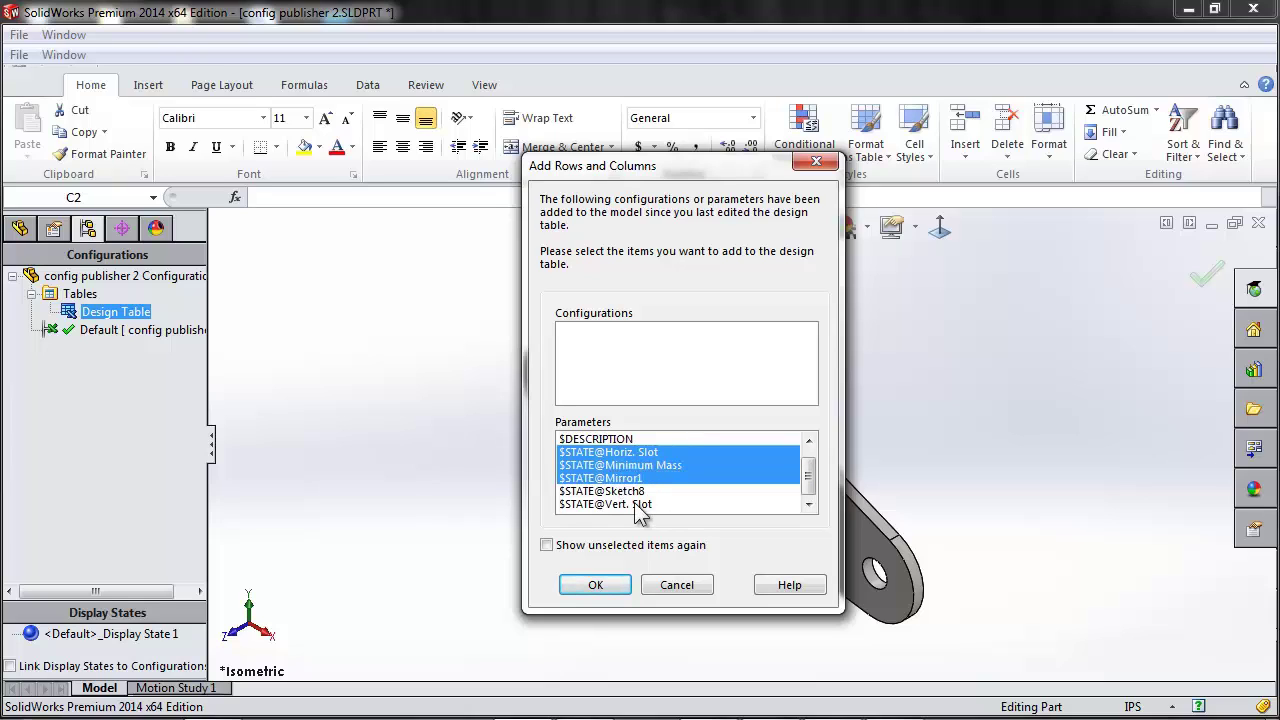
ctrl+click(640, 504)
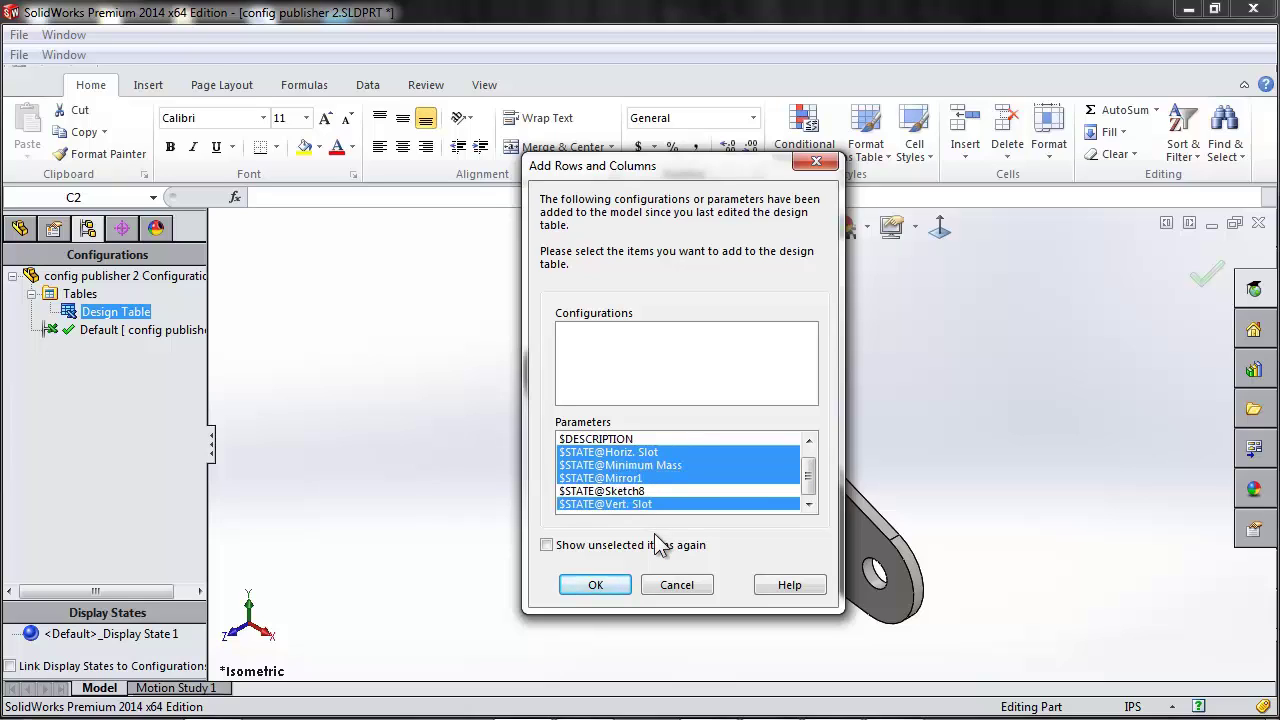
click(606, 591)
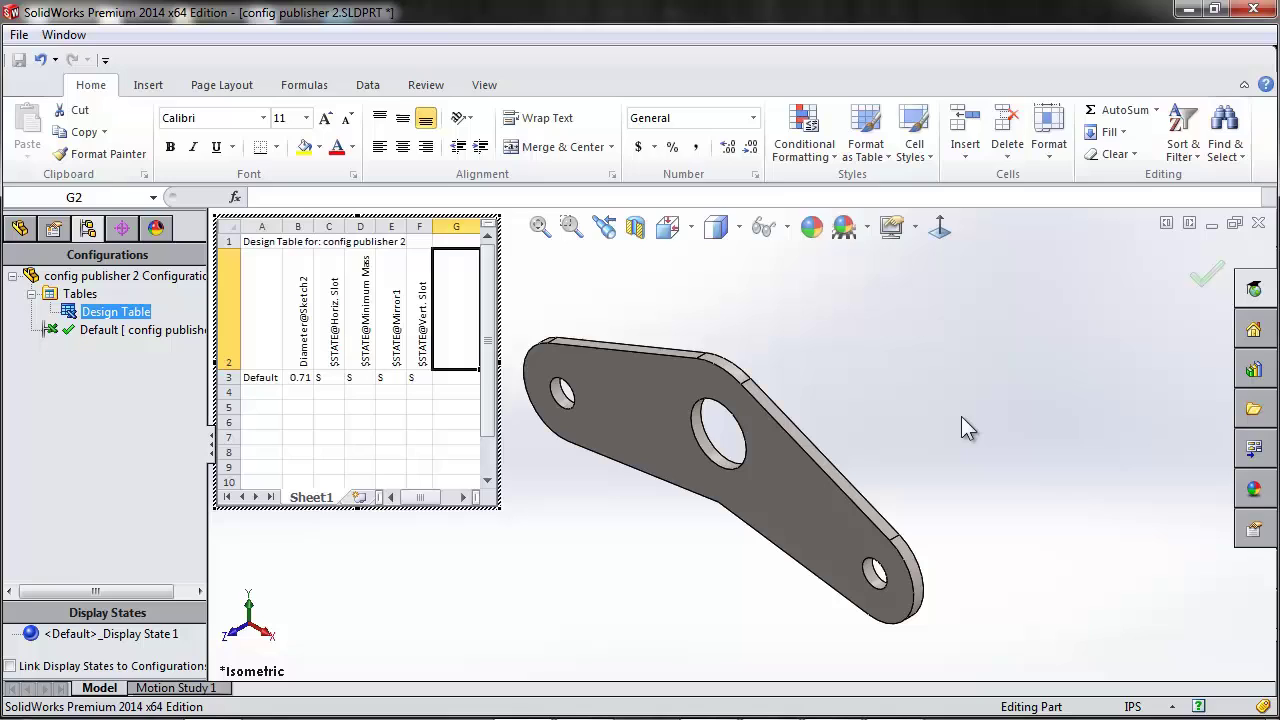
- Enter diameters 0.1 and 0.2 in B5:B6, extend the series through B14, then exit the table
click(291, 410)
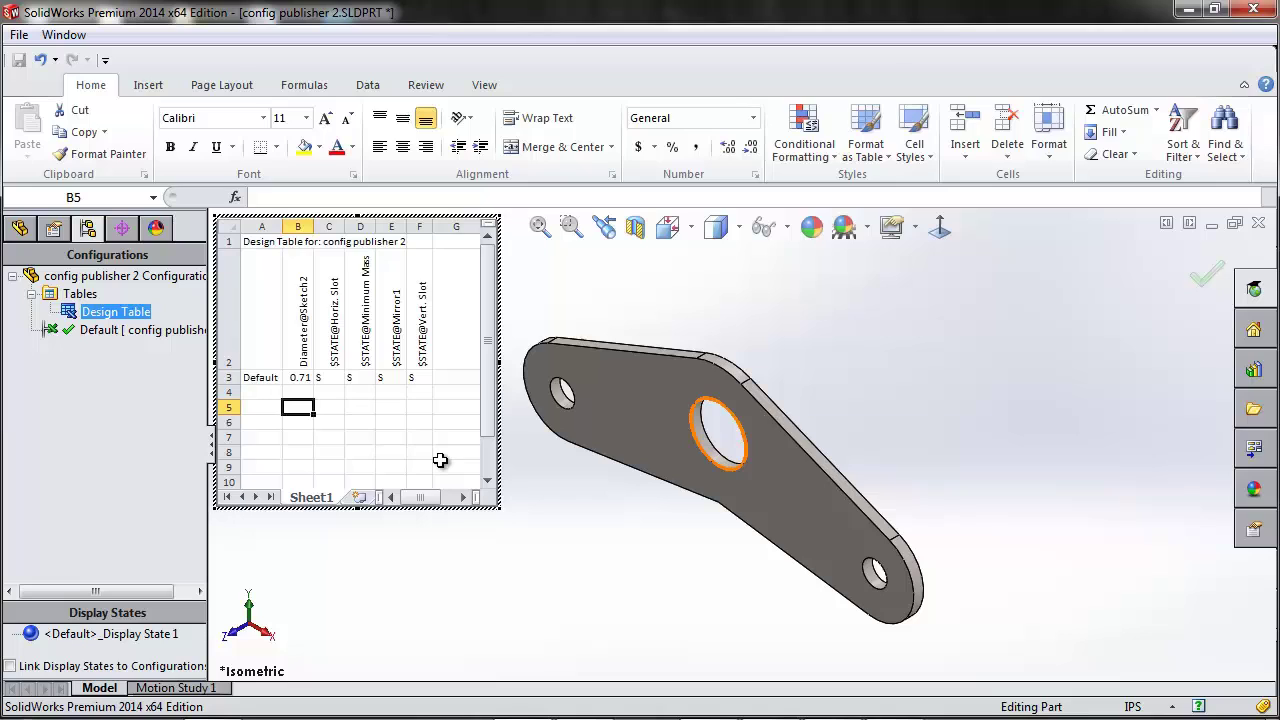
text(.1)
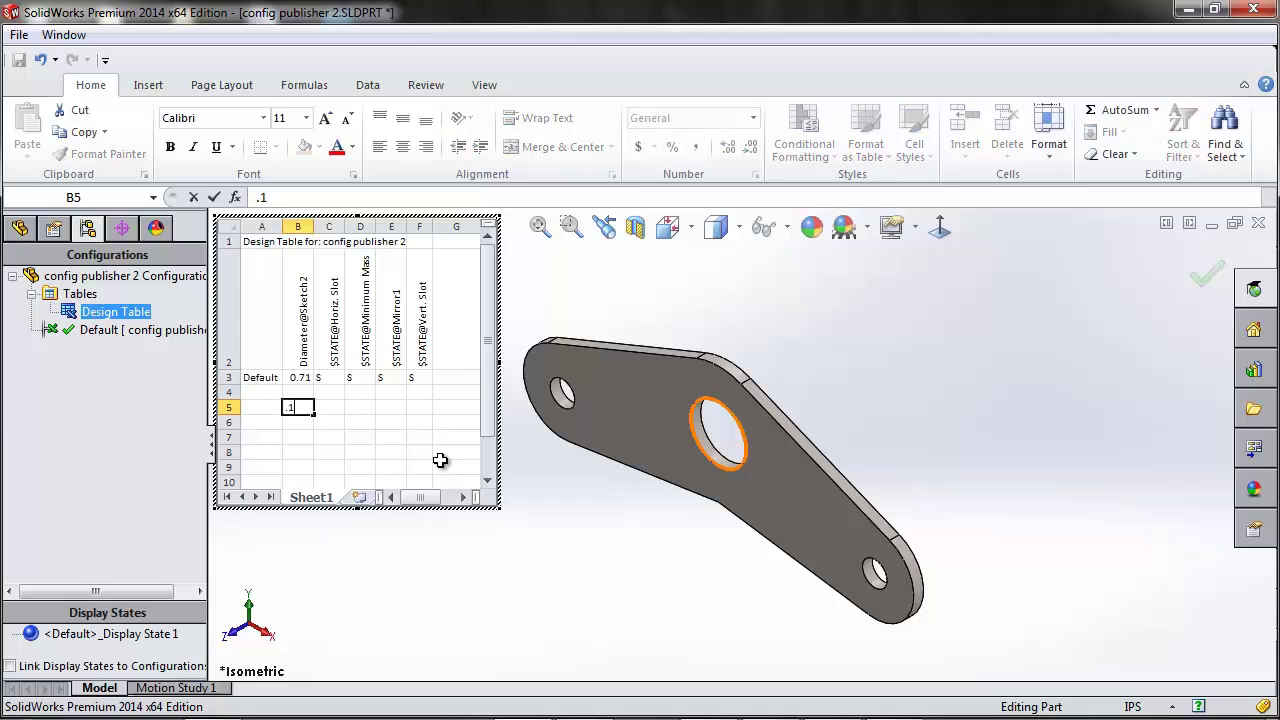
key(Return)
text(.2)
key(Return)
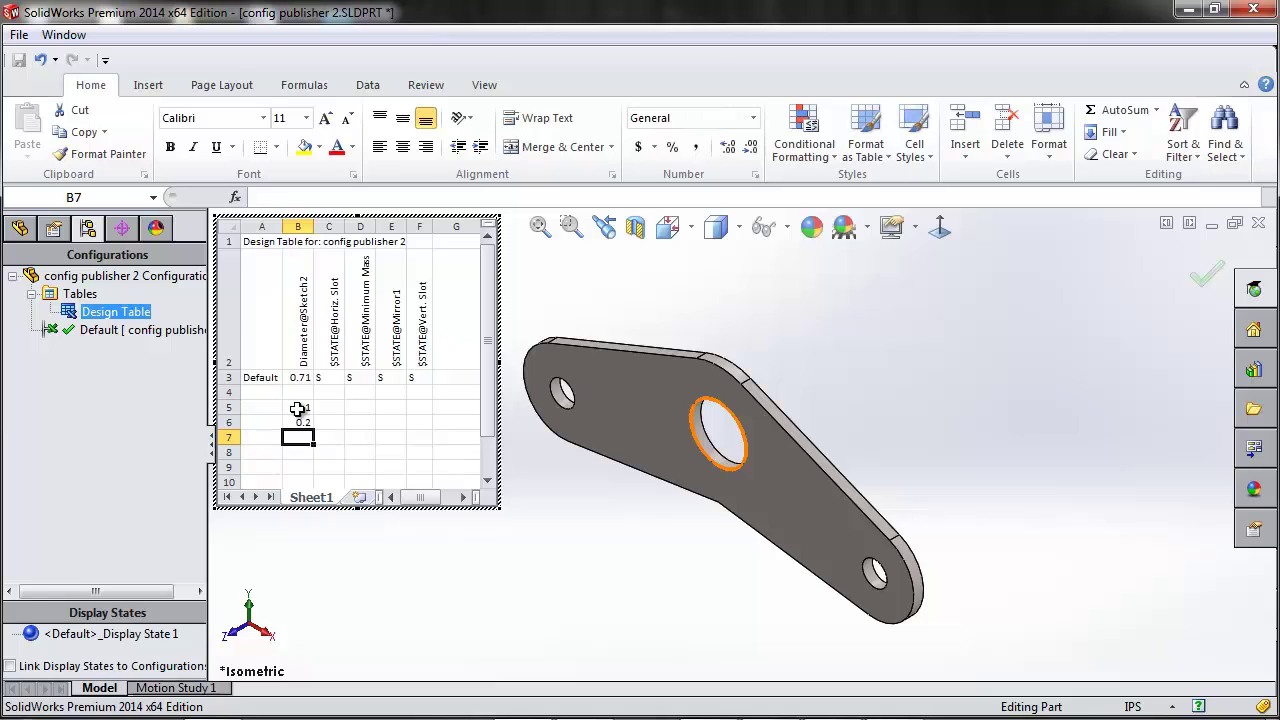
mouse_move(300, 410)
mouse_down()
mouse_move(313, 430)
mouse_move(309, 490)
mouse_move(303, 335)
mouse_move(301, 352)
mouse_up()
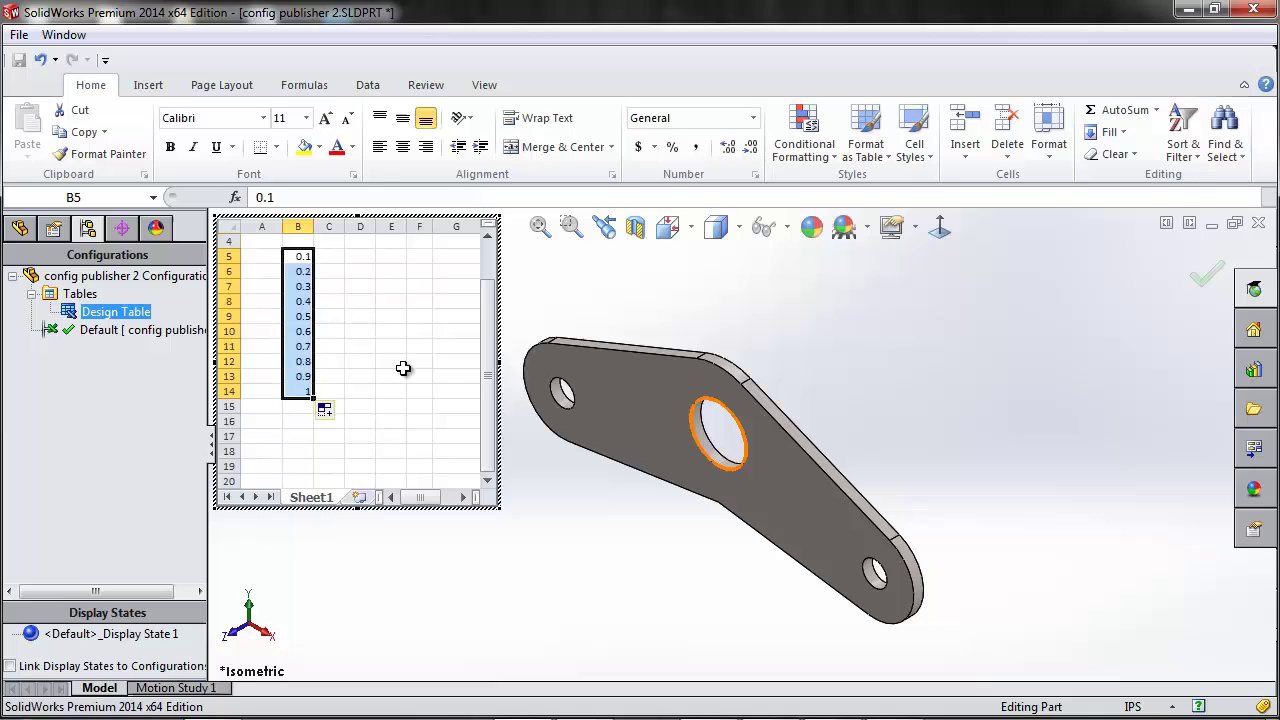
click(438, 343)
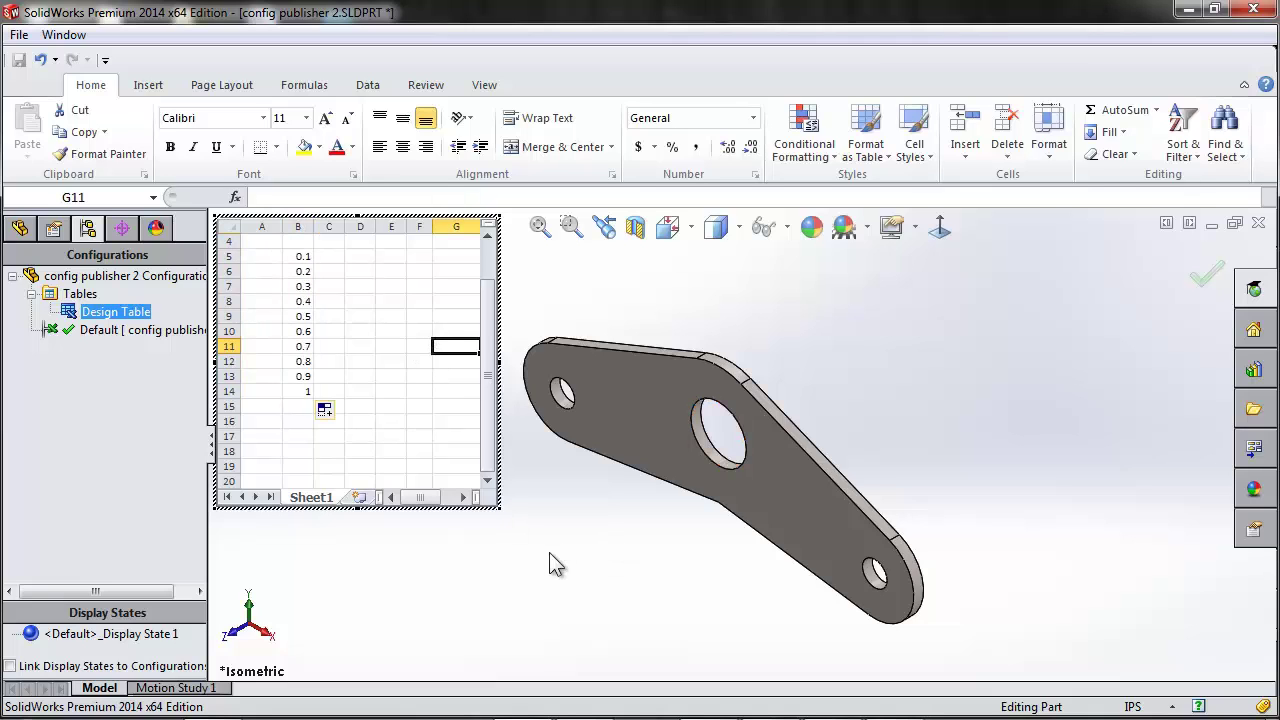
click(582, 521)
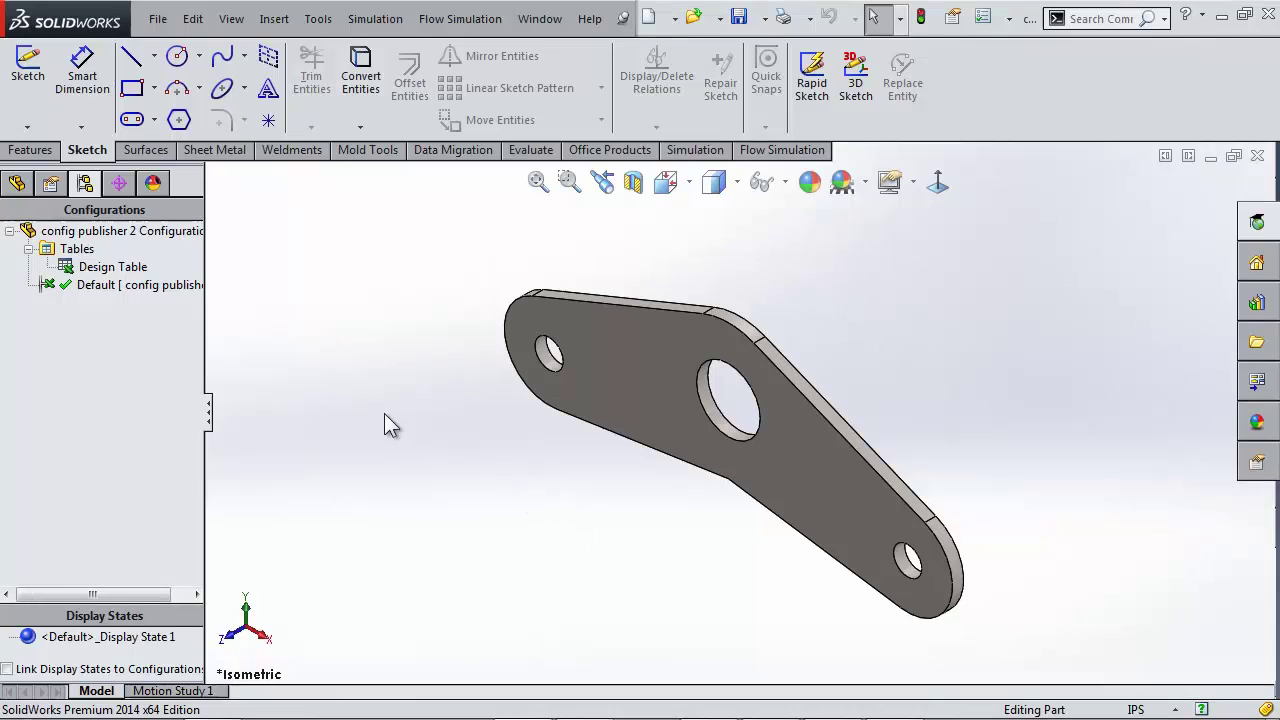
- In Configuration Publisher, add a list control named Diameter linked to Diameter@Sketch2
right_click(185, 233)
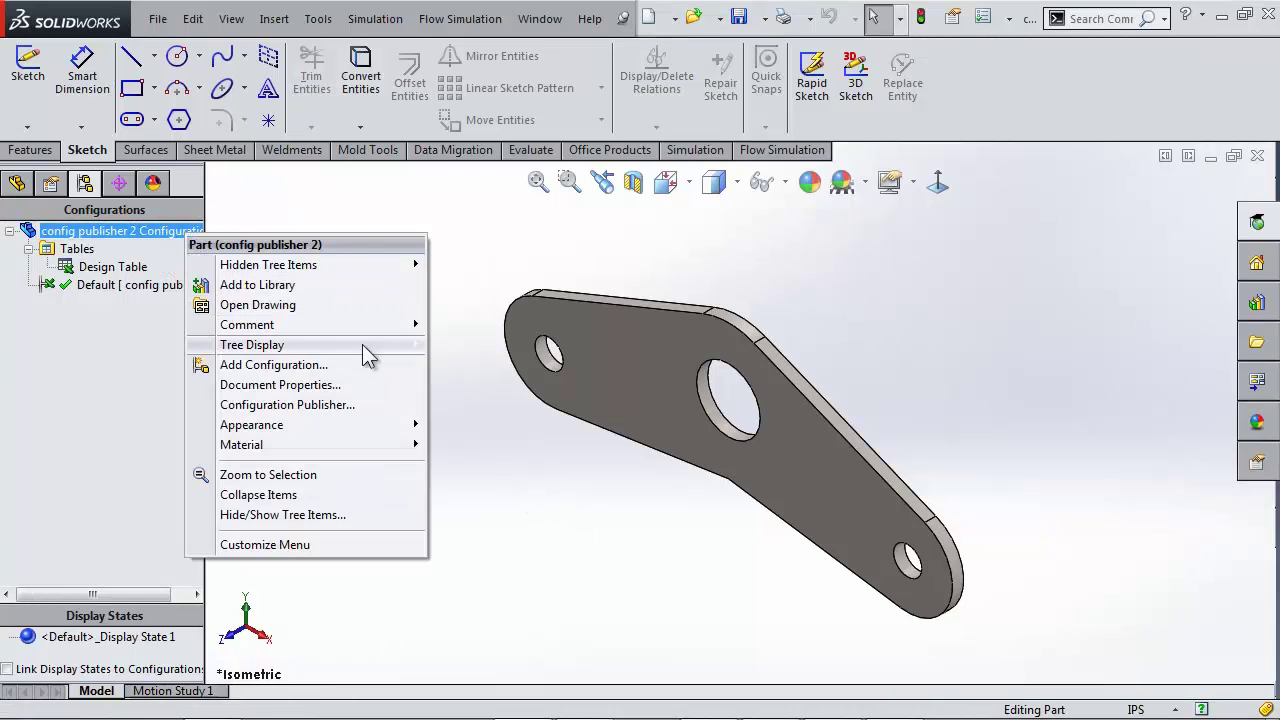
click(393, 406)
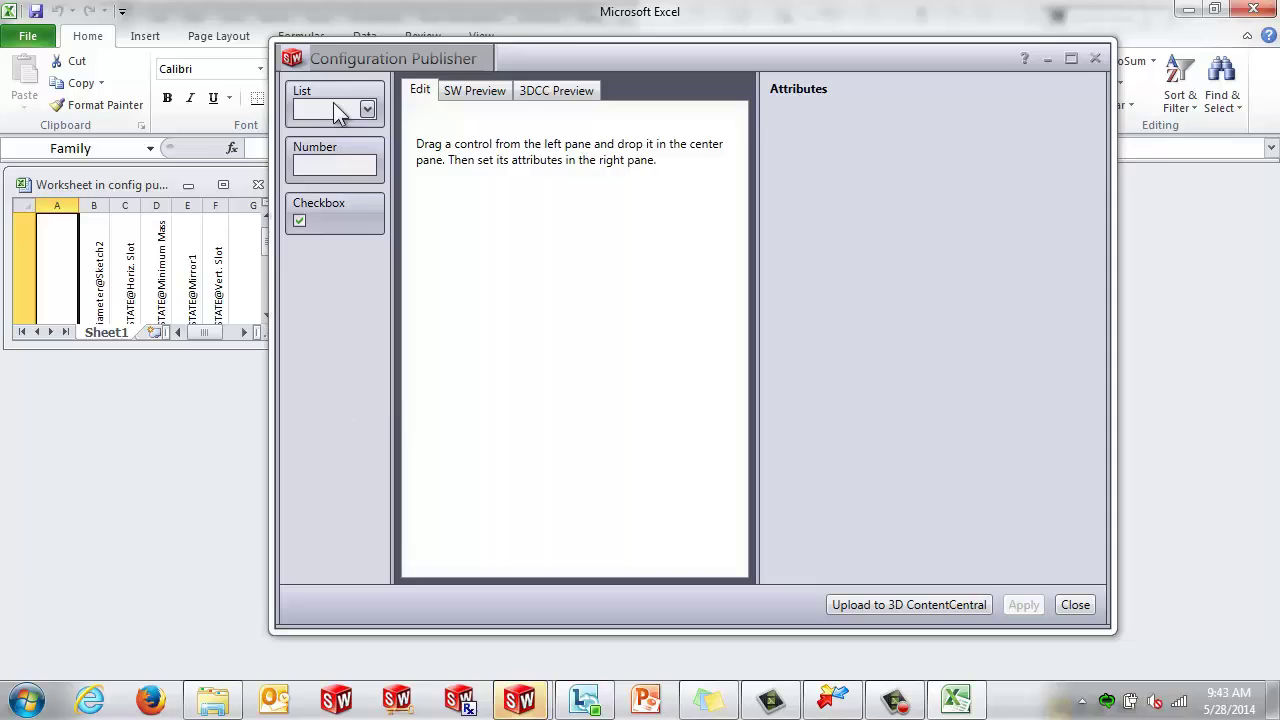
drag(333, 102, 453, 138)
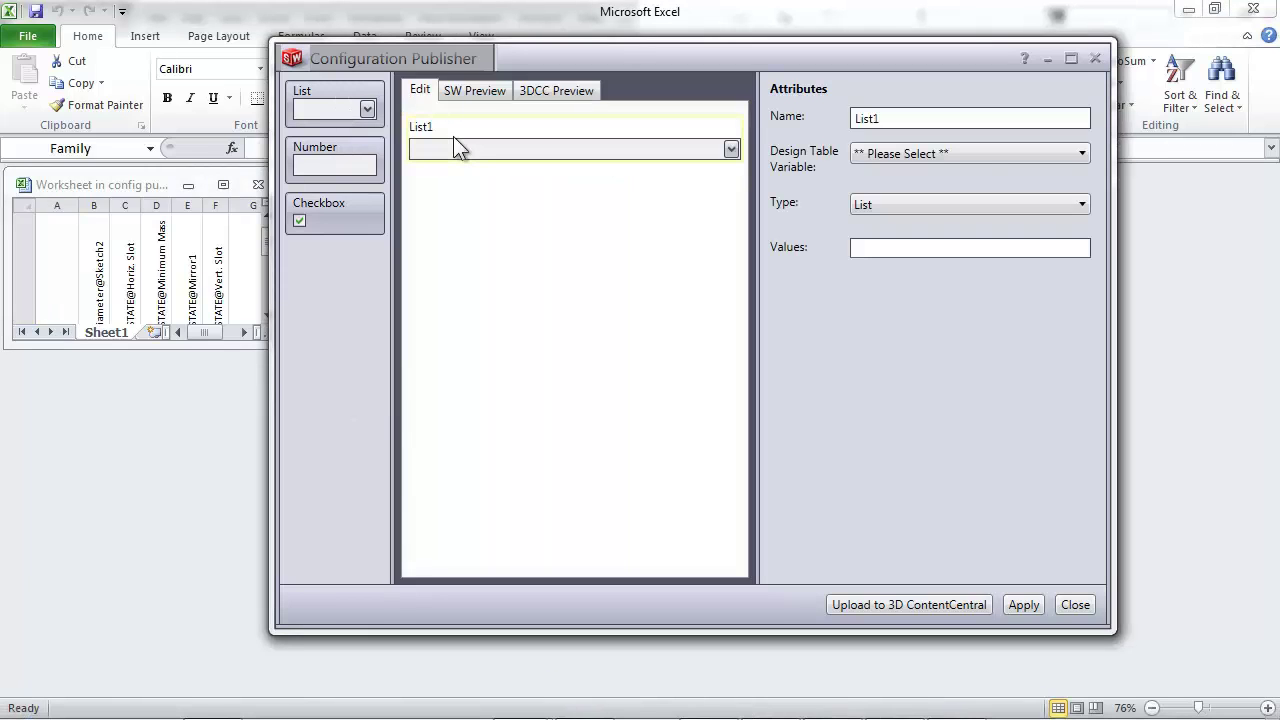
click(979, 152)
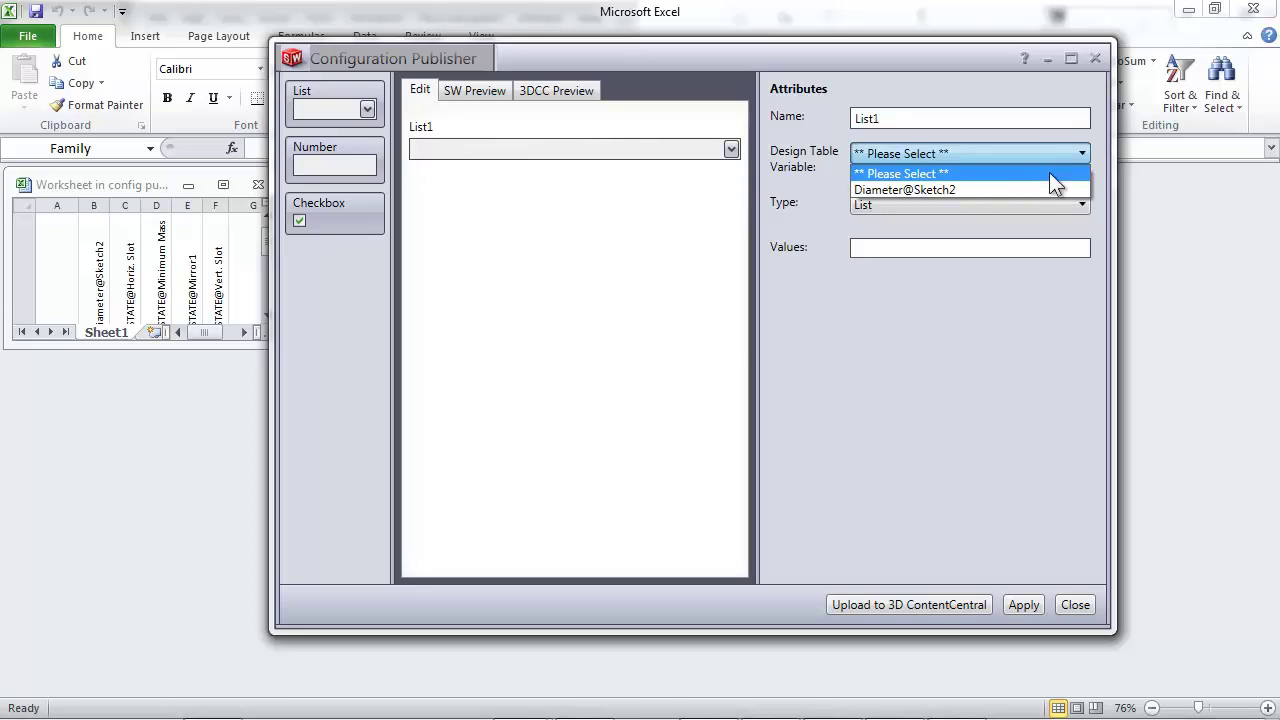
click(1049, 190)
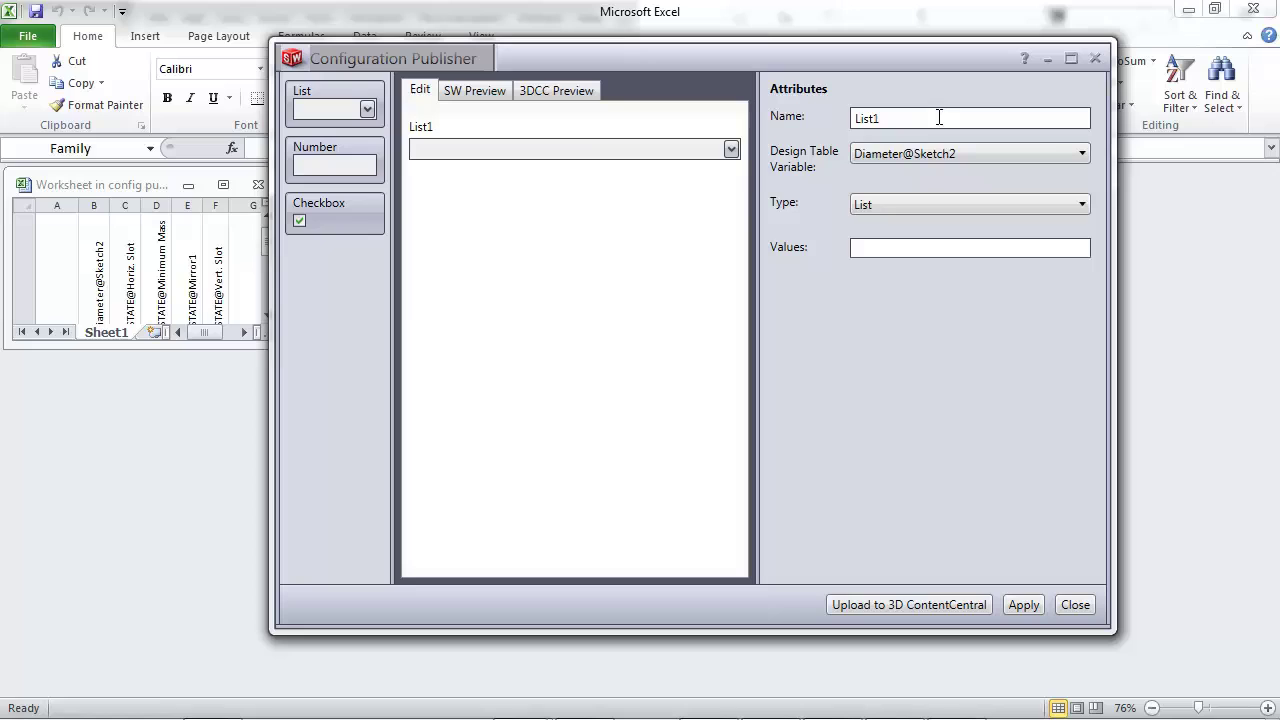
drag(940, 116, 759, 86)
text(Diameter)
- Set the Diameter list type to Range from Design Table with range B5:B14
click(1079, 206)
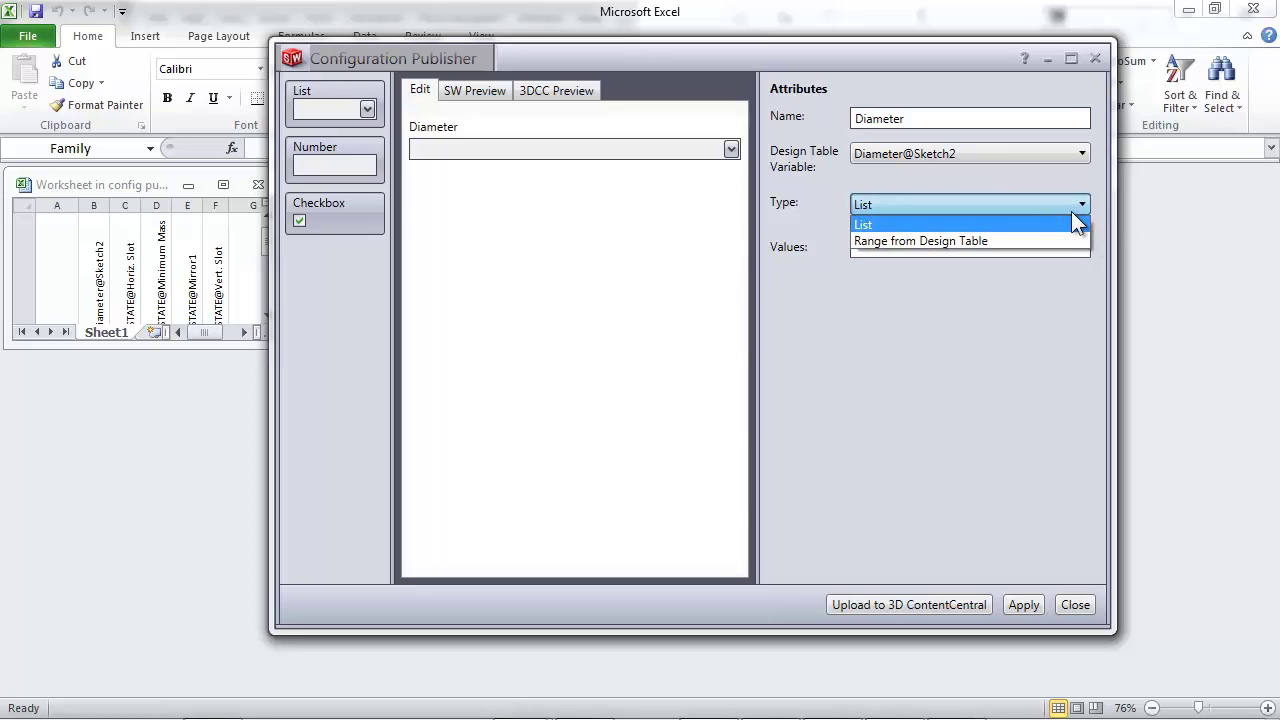
click(1073, 222)
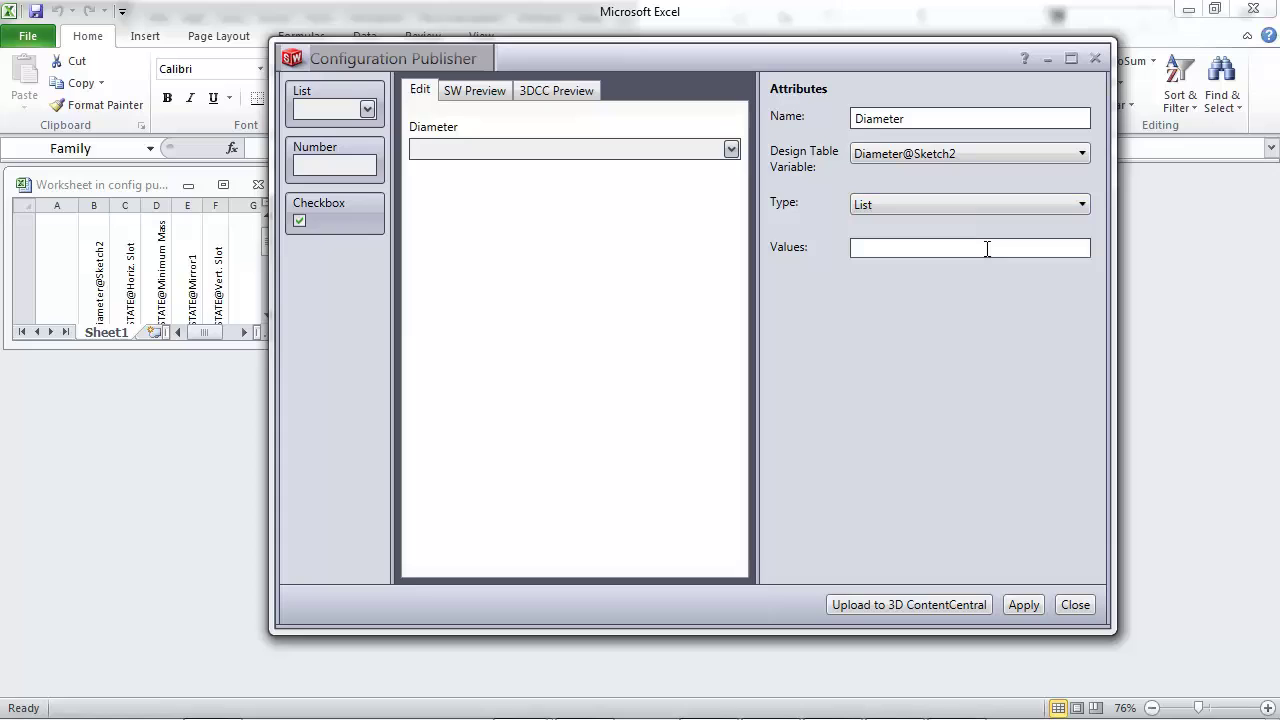
text(1,2)
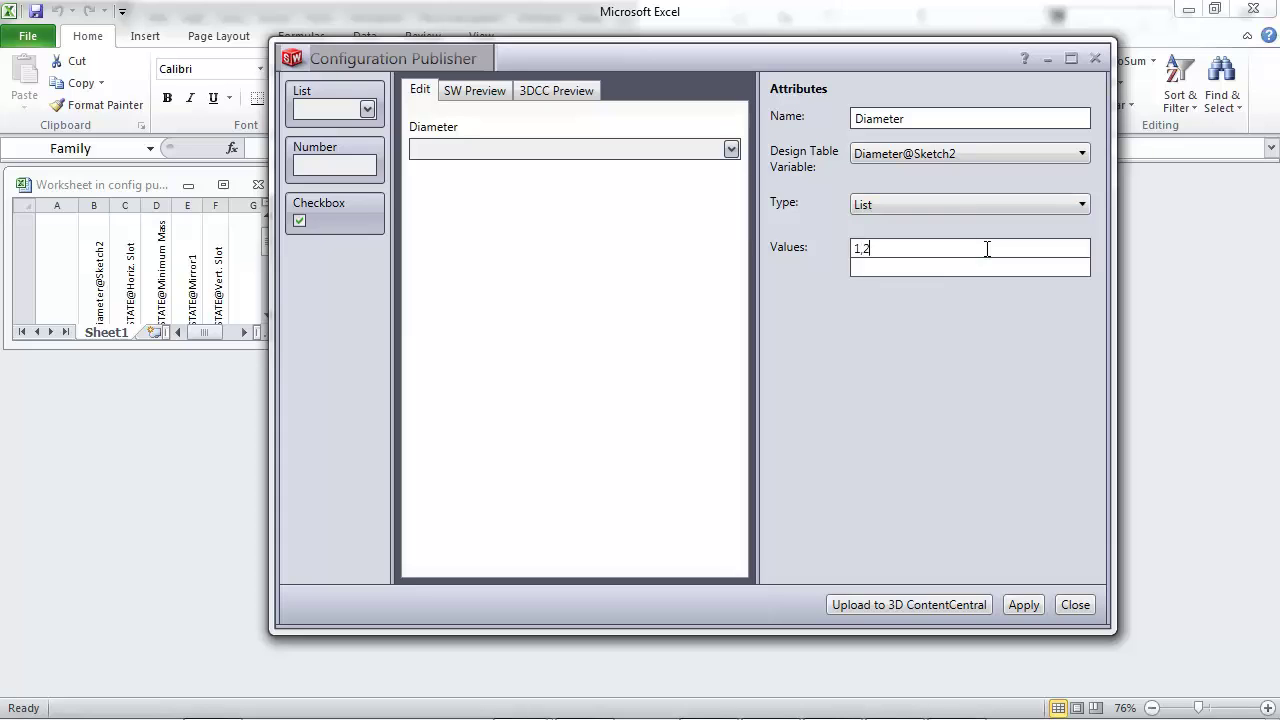
key(BackSpace)
key(BackSpace)
key(BackSpace)
click(1064, 203)
click(1062, 240)
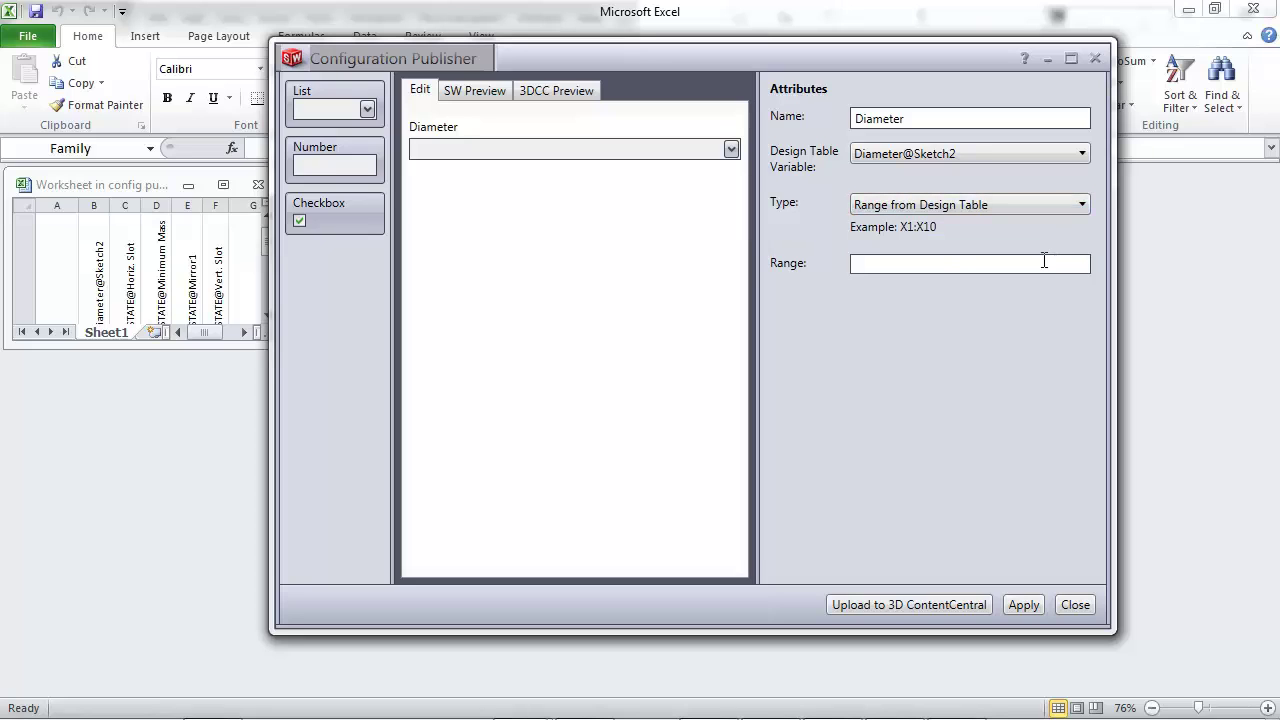
text(B)
drag(262, 240, 265, 268)
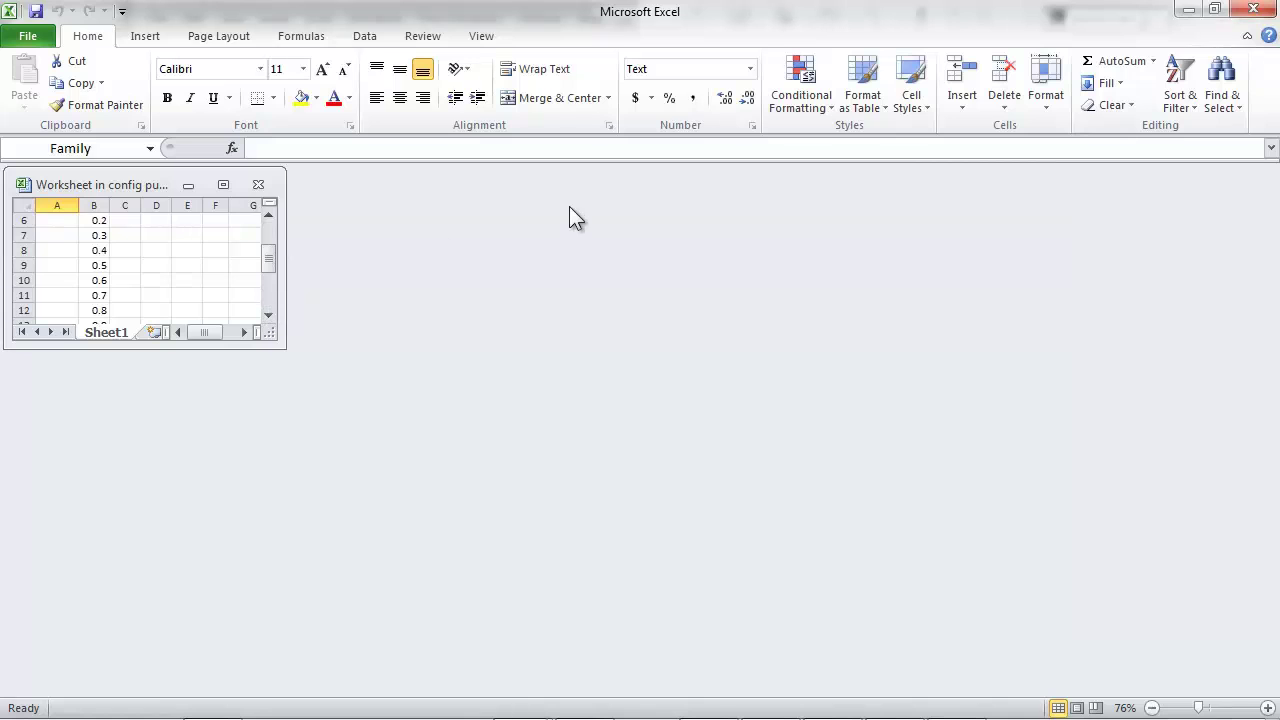
click(1213, 9)
click(944, 48)
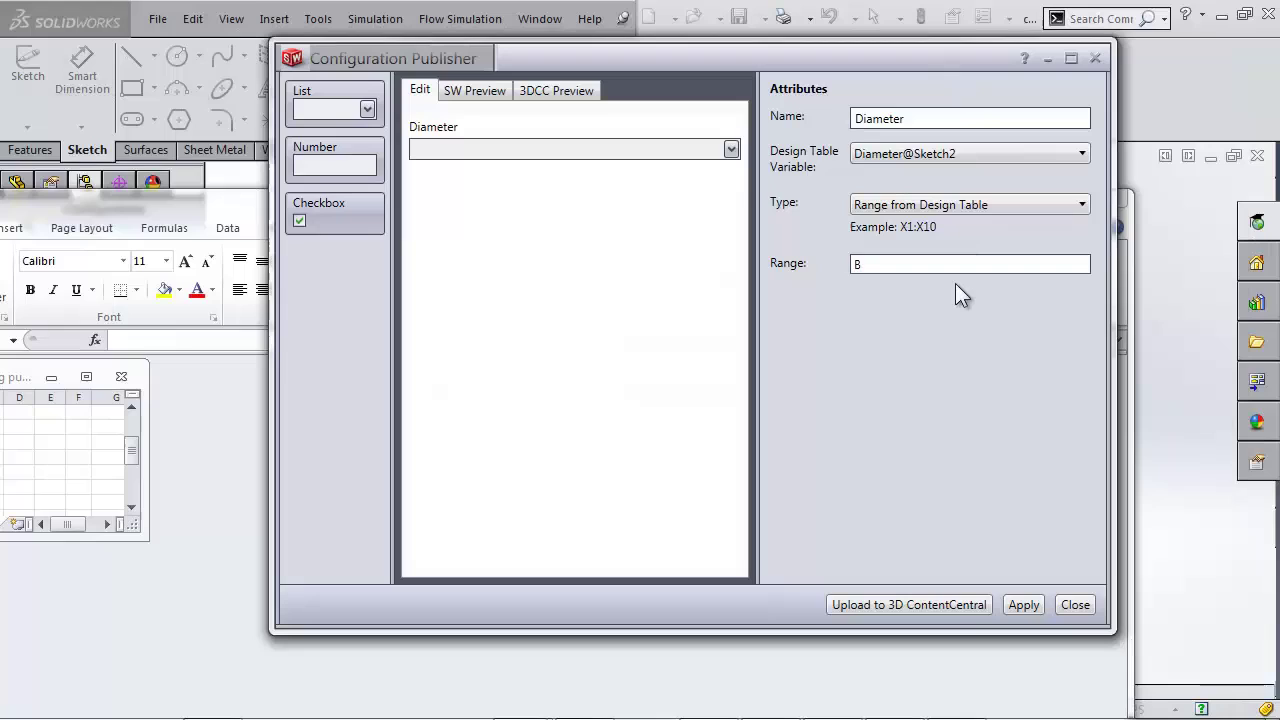
text(5:)
text(B14)
- Remove the unneeded Number1 control from the publisher layout
drag(355, 160, 466, 212)
click(1001, 146)
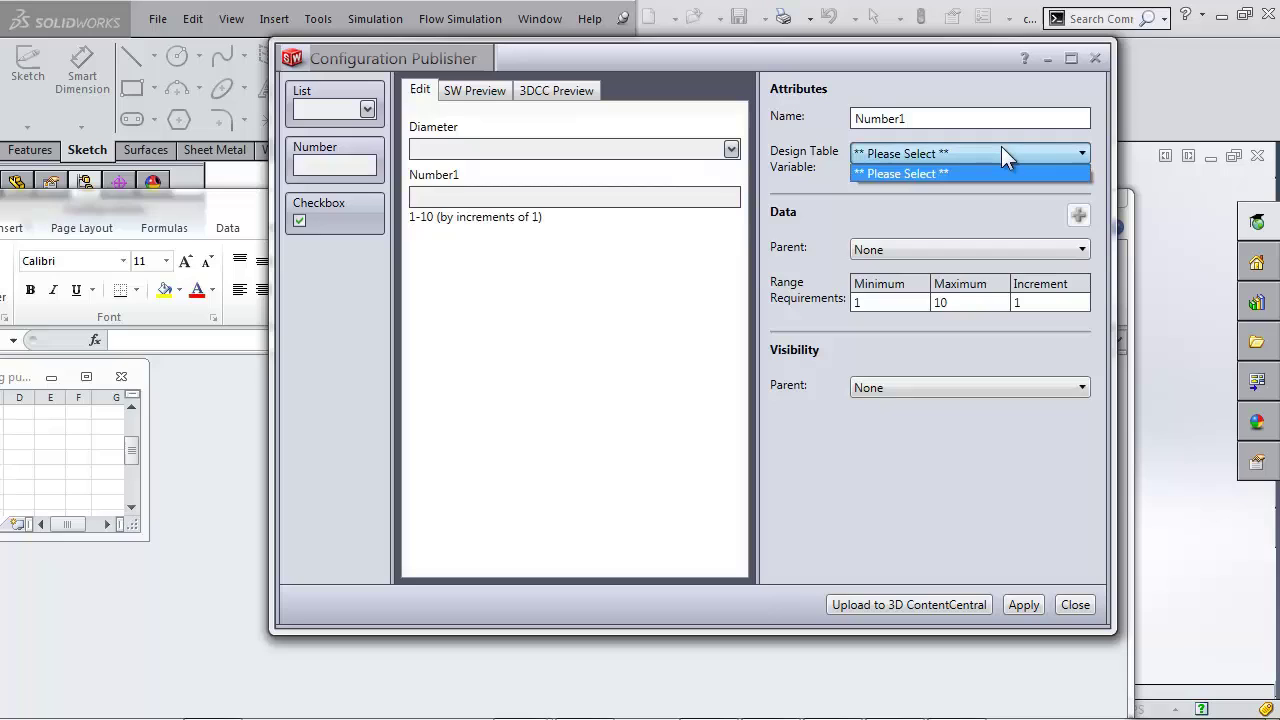
click(1001, 146)
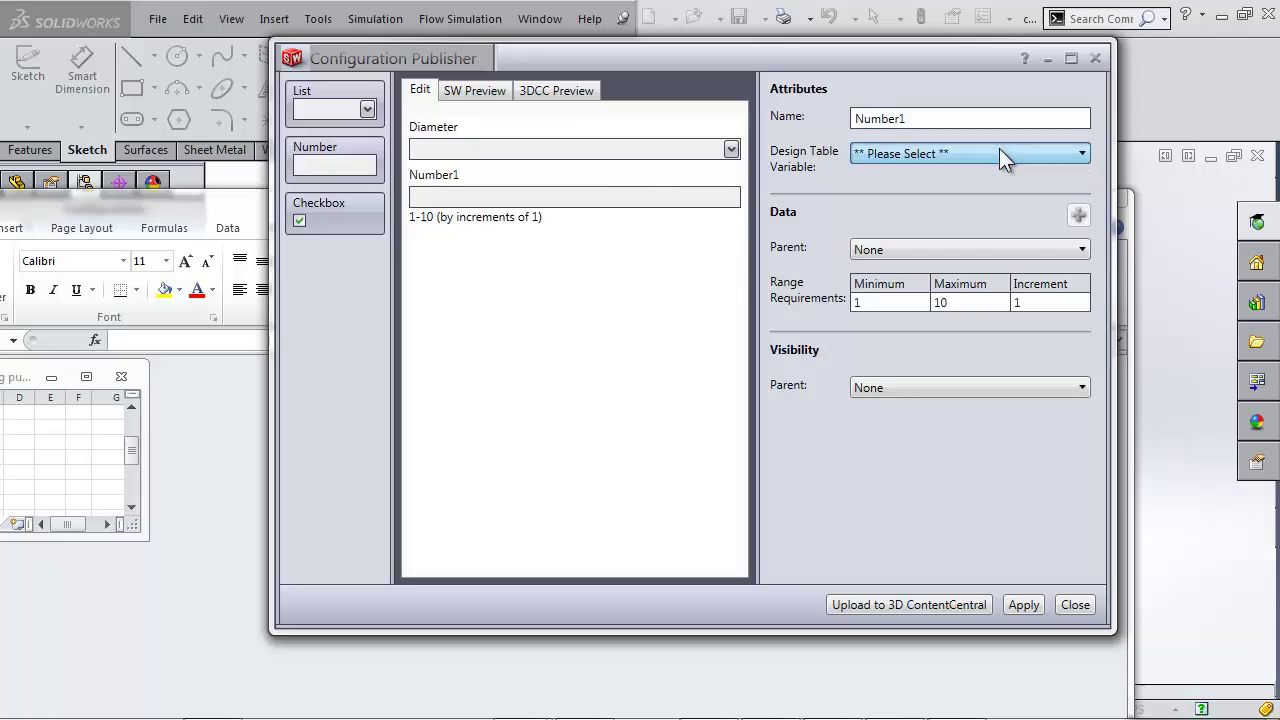
right_click(584, 171)
click(643, 189)
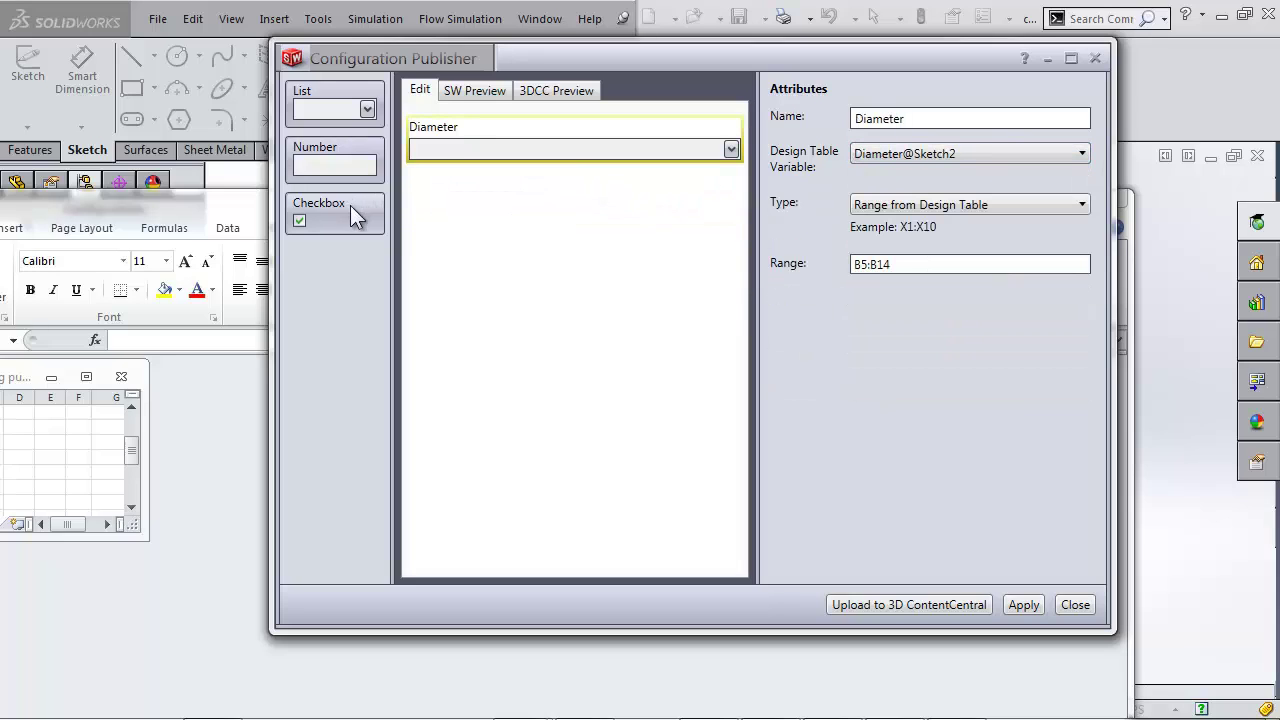
- Add checkboxes Horizontal Slots ($STATE@Horiz. Slot) and Minimum Mass below Diameter
drag(350, 205, 489, 191)
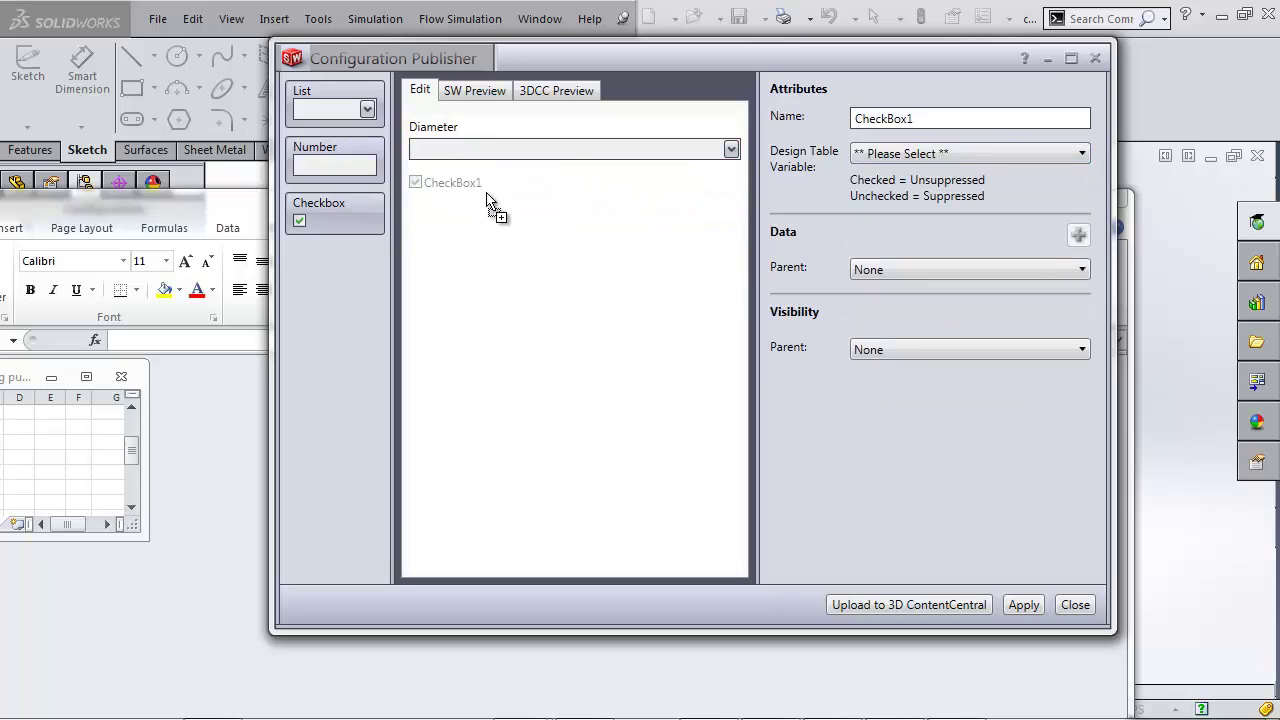
click(966, 152)
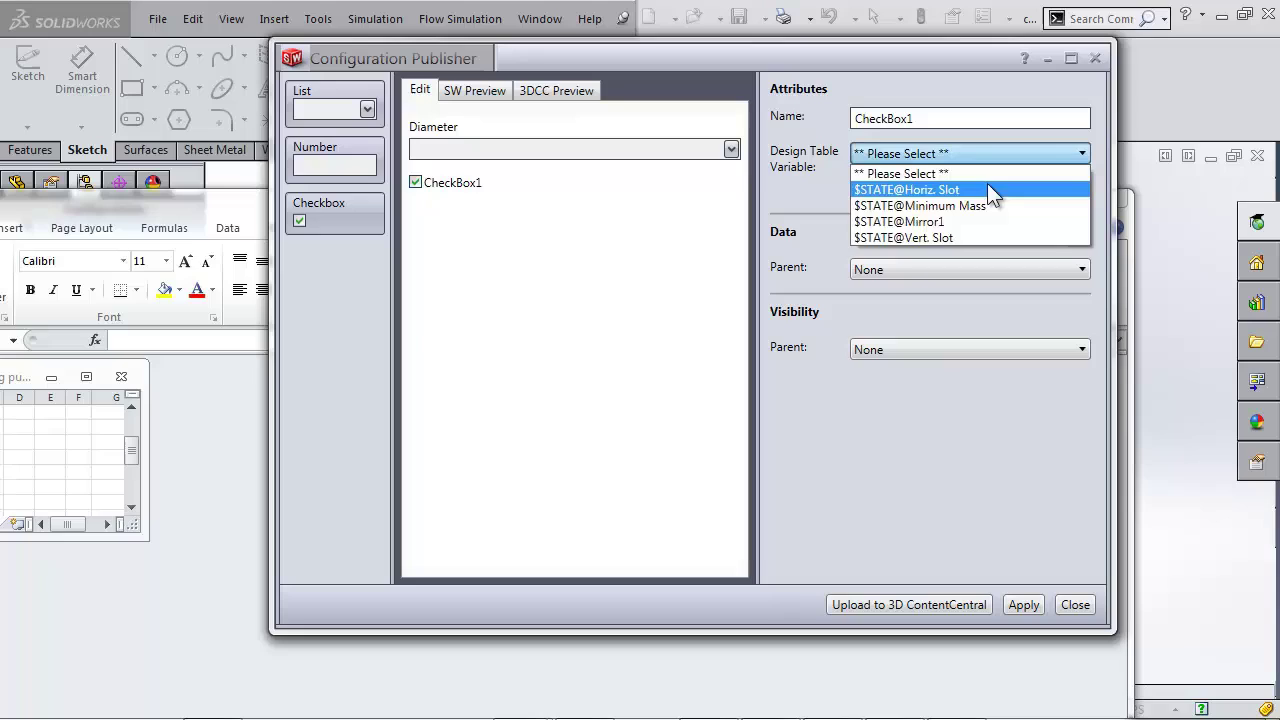
click(987, 183)
drag(951, 118, 841, 126)
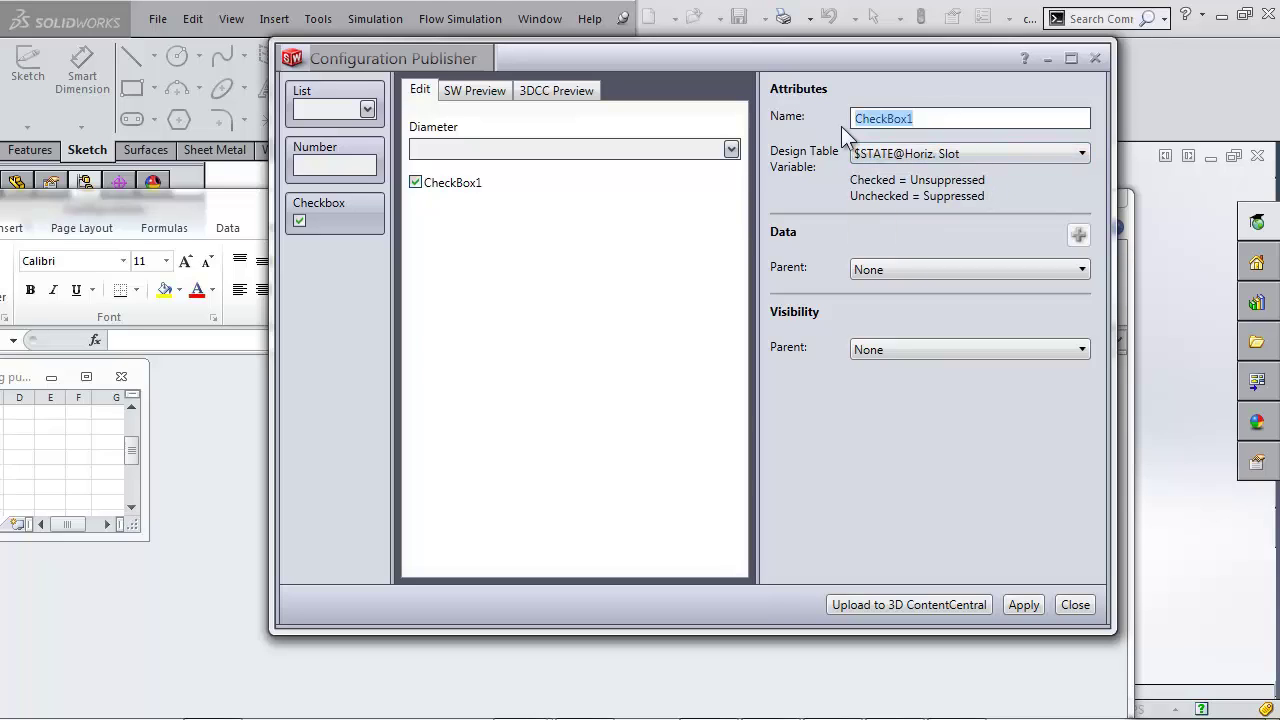
text(Horizont)
text(al Slots)
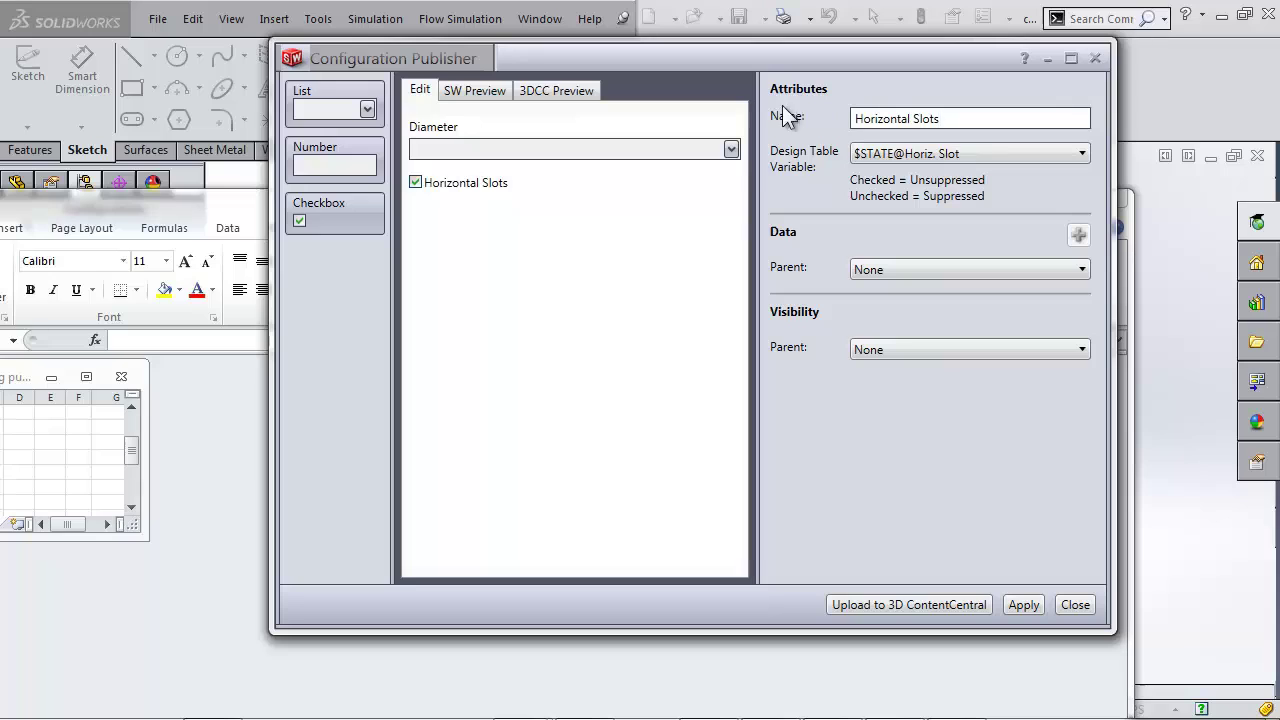
drag(334, 208, 446, 237)
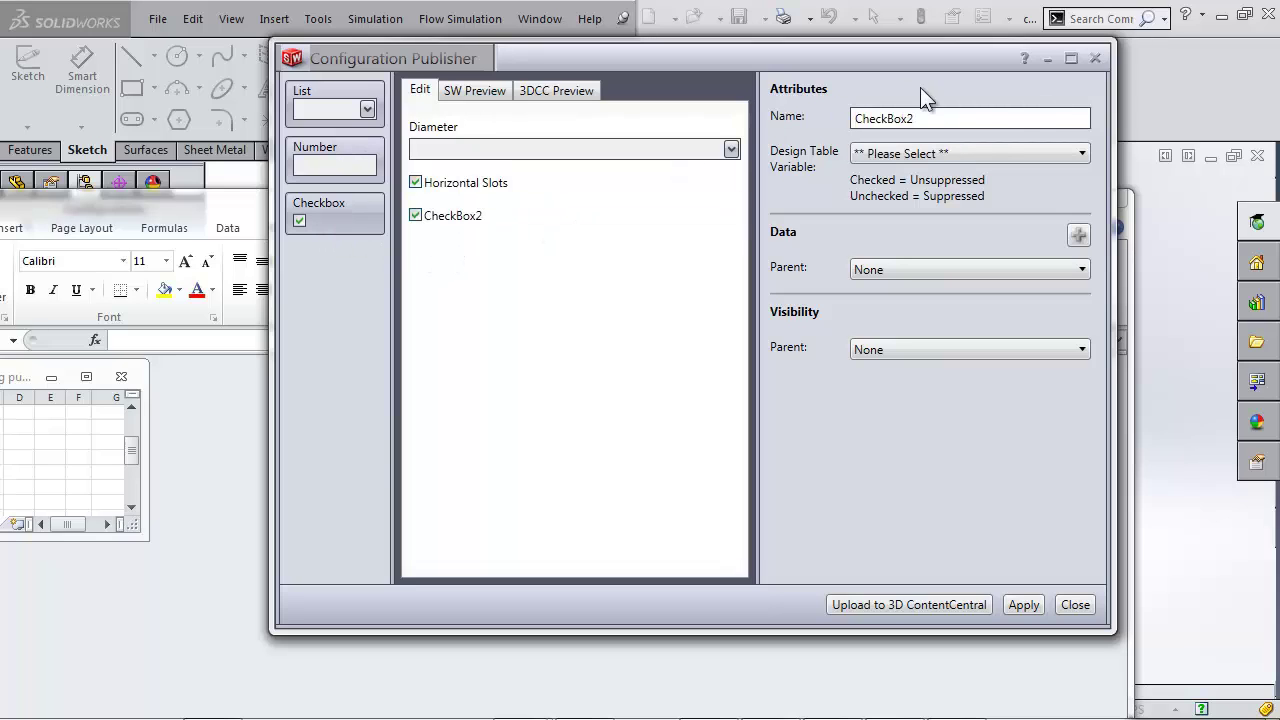
click(947, 156)
drag(946, 117, 811, 117)
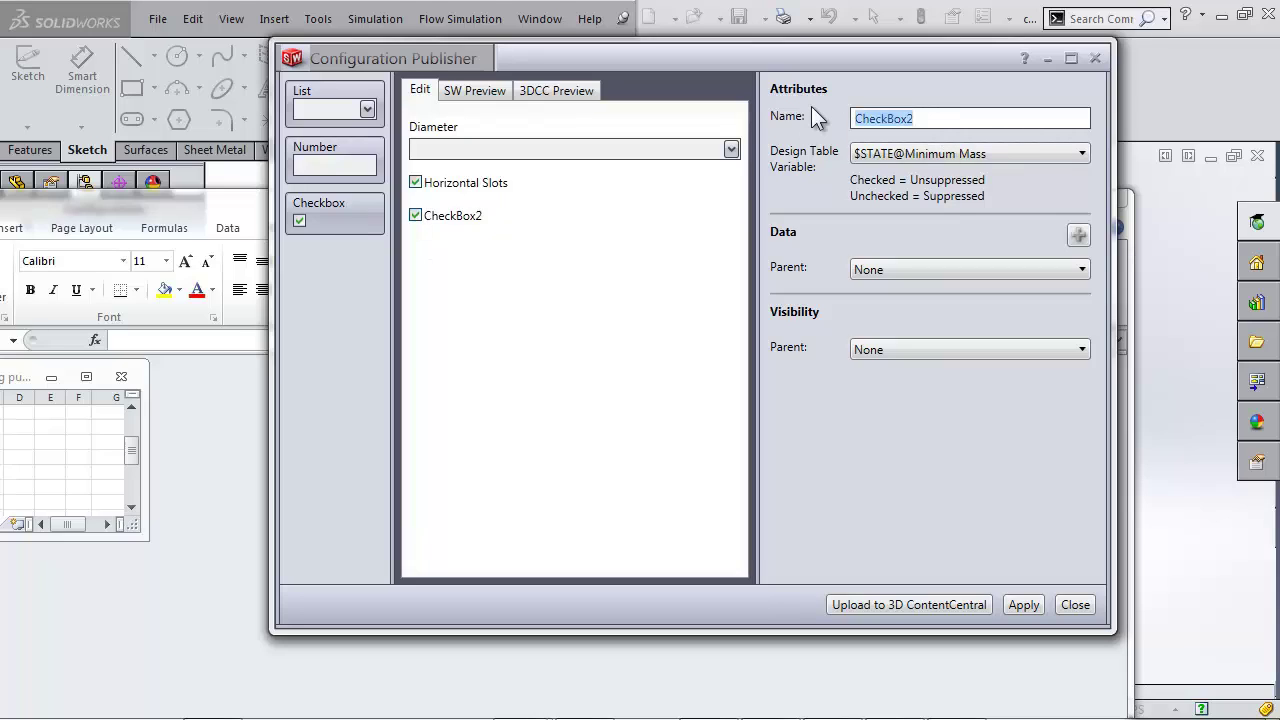
text(Minimum Mass)
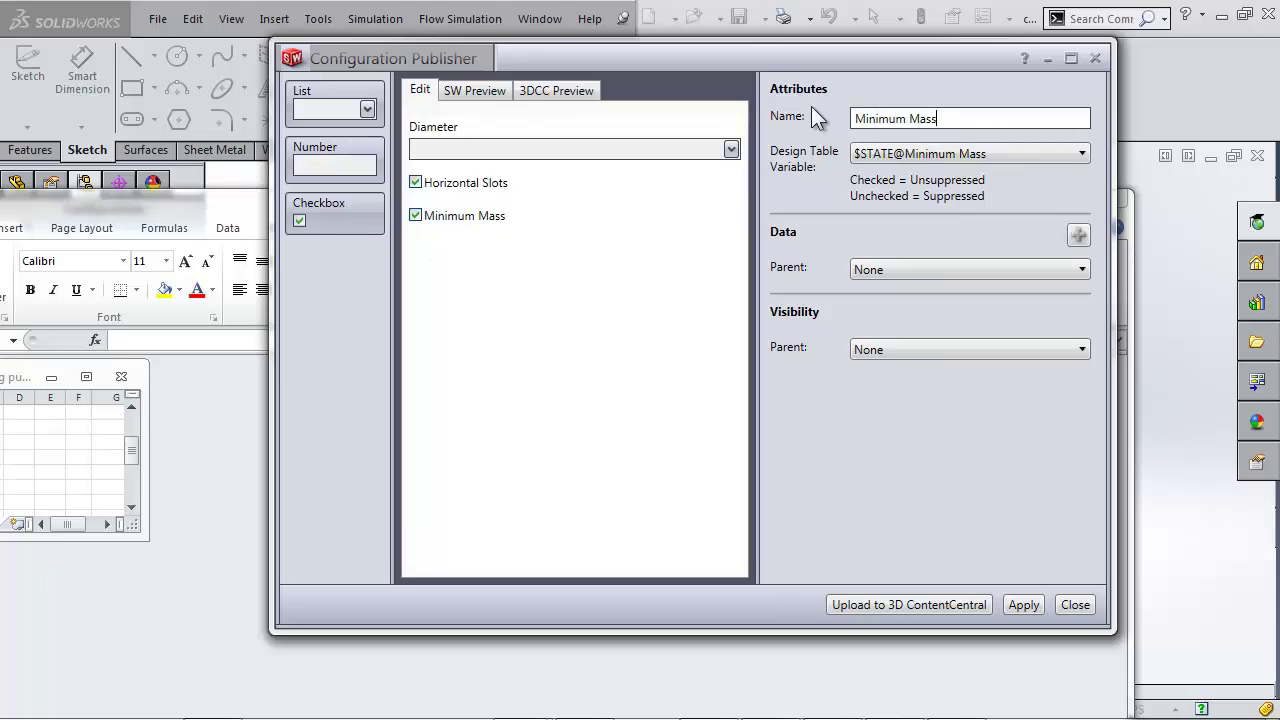
- Add checkboxes Vertical Slots ($STATE@Vert. Slot) and Mirrored ($STATE@Mirror1), Mirrored visible only under Vertical Slots
drag(359, 205, 463, 248)
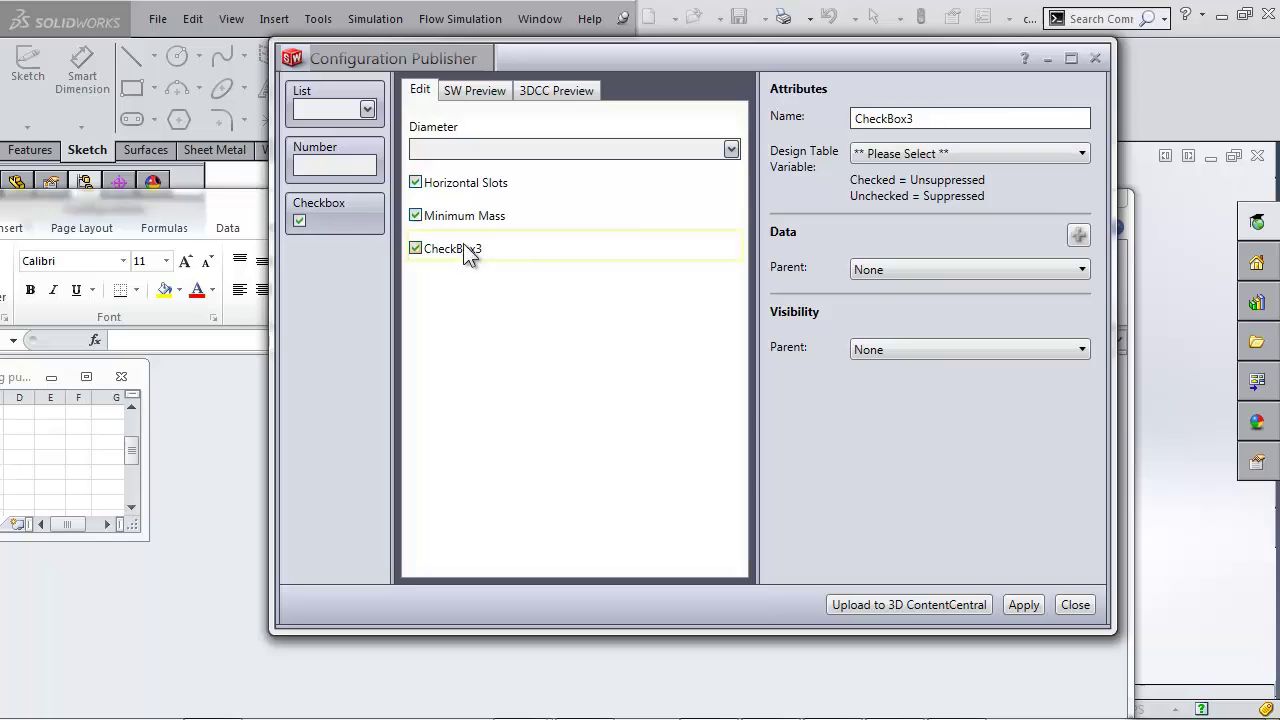
click(993, 153)
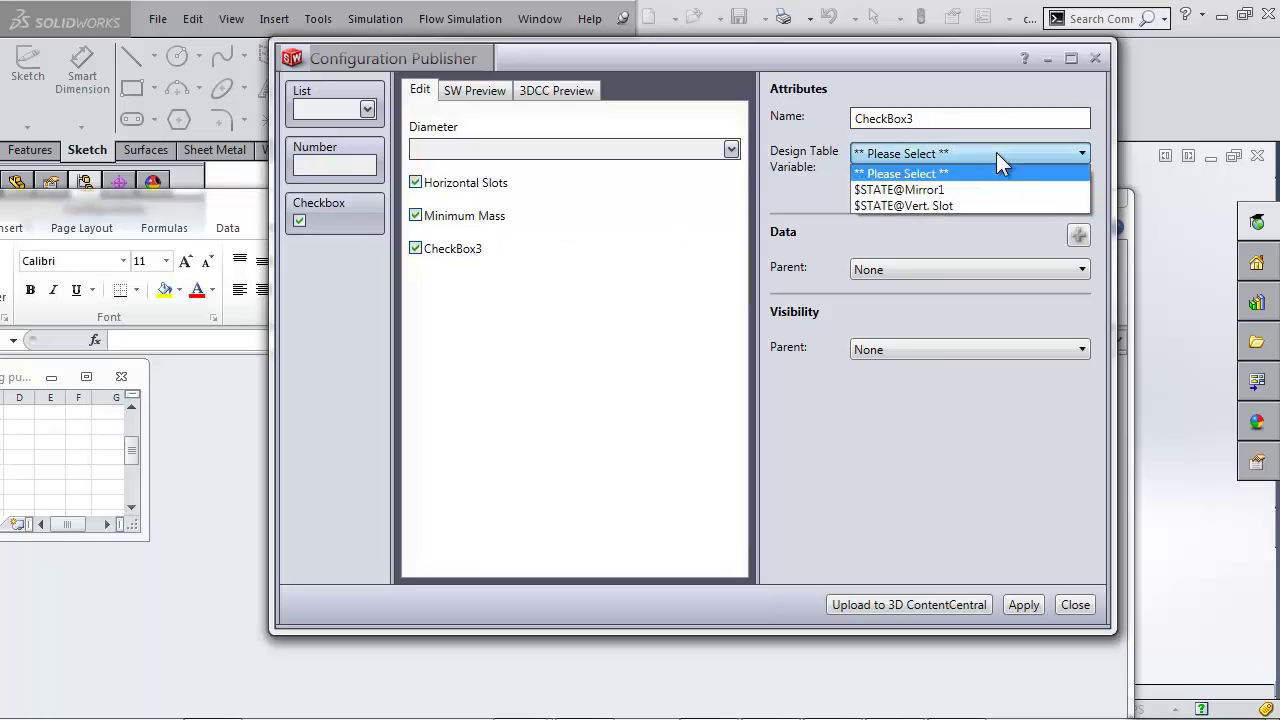
click(973, 206)
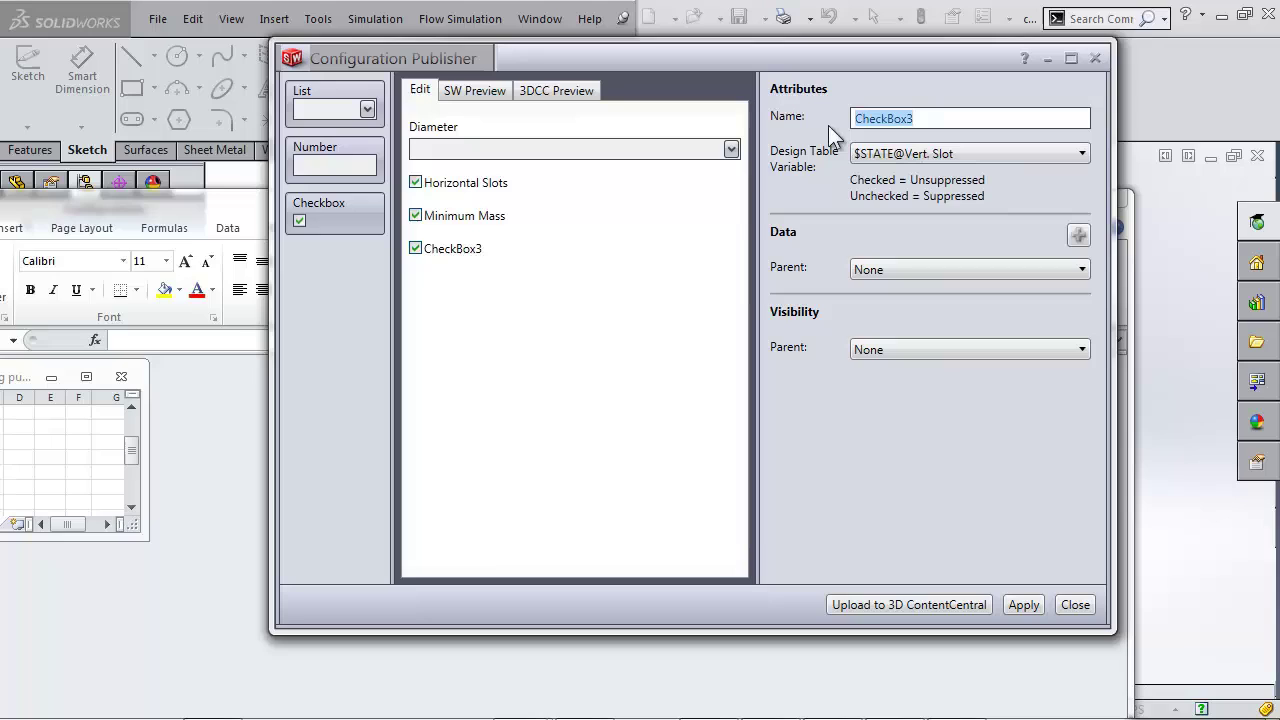
text(Verti)
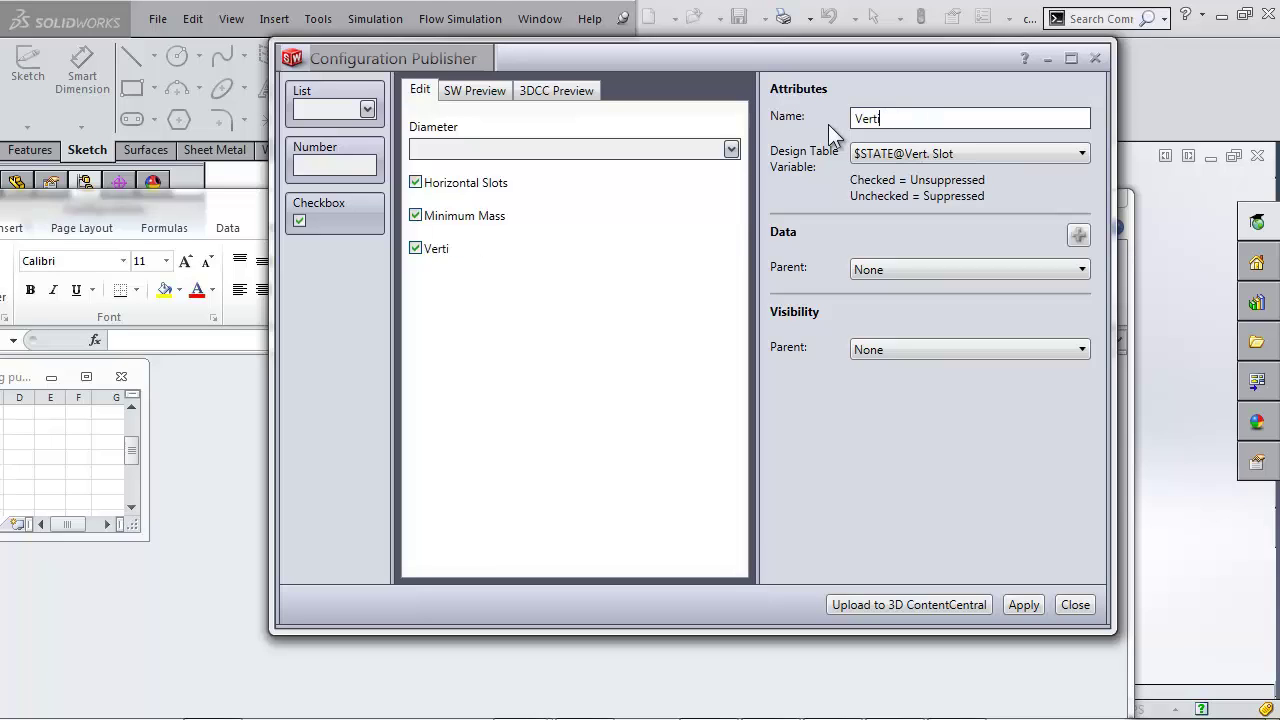
text(cal Slots)
drag(384, 238, 470, 290)
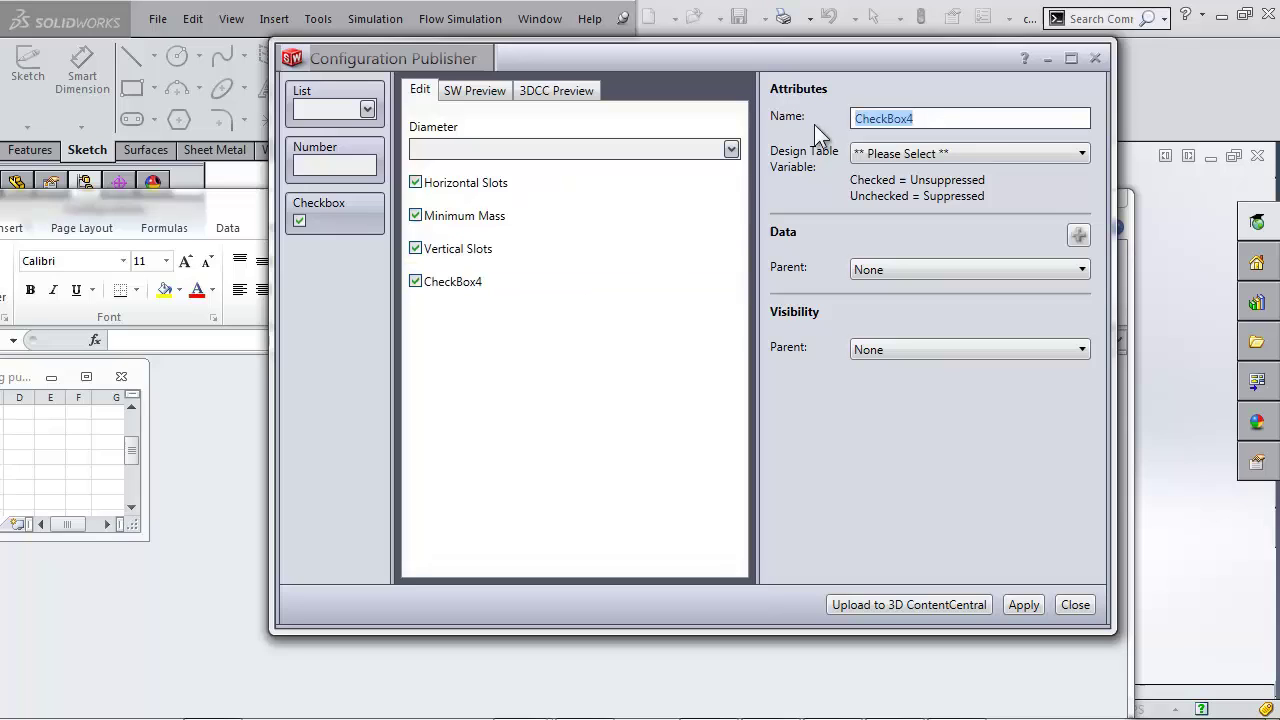
text(Mirrored)
click(927, 155)
click(1002, 185)
click(994, 349)
click(987, 381)
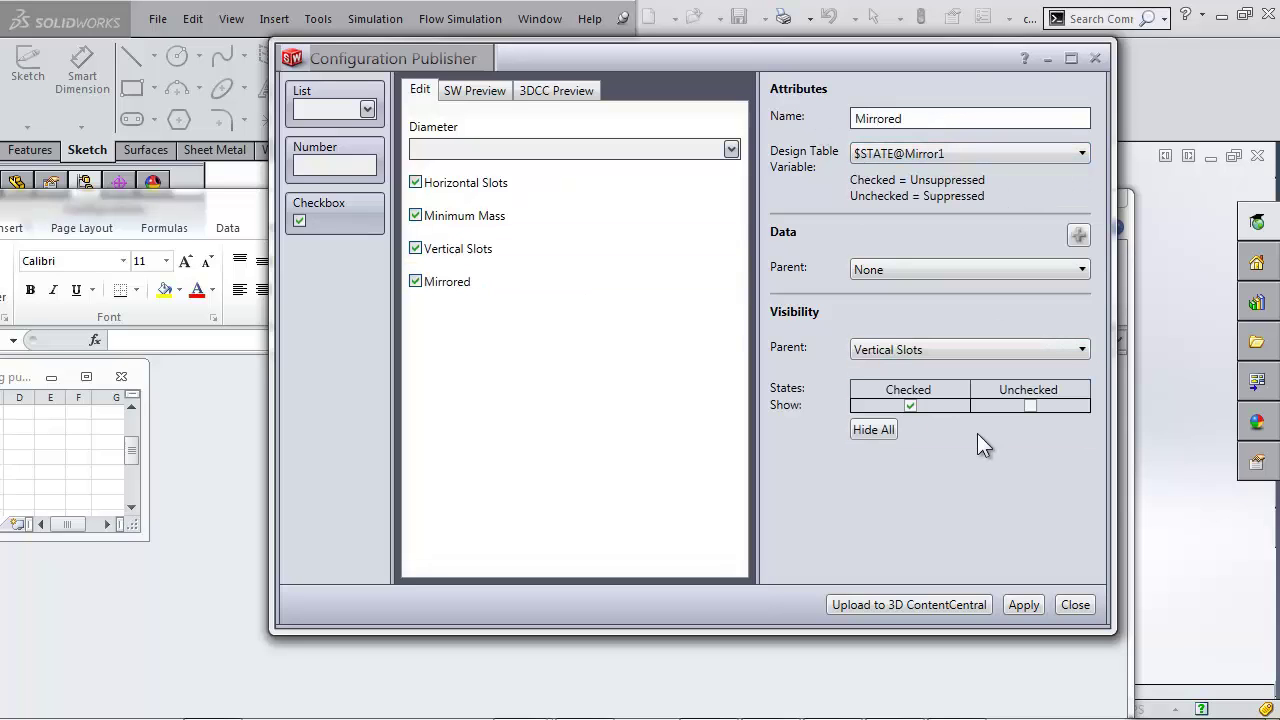
- Close the publisher and insert the bracket part into a new assembly
click(1075, 604)
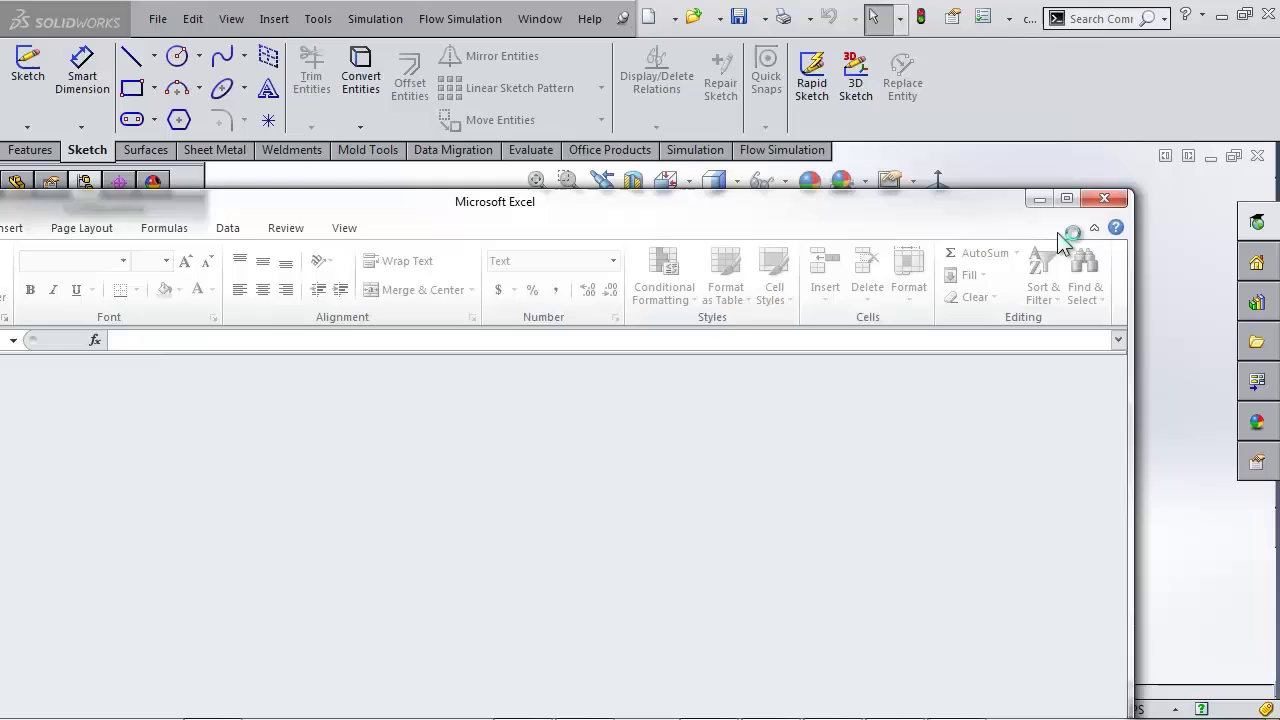
click(162, 18)
click(245, 157)
click(609, 631)
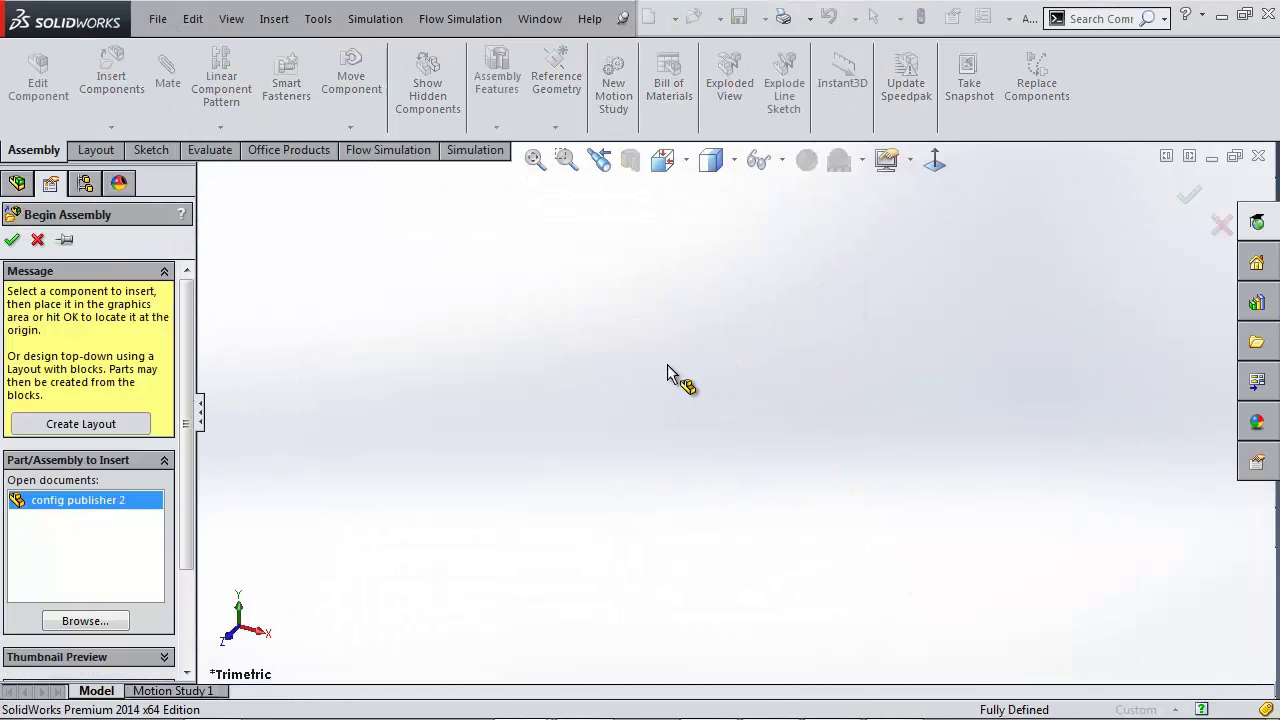
click(666, 366)
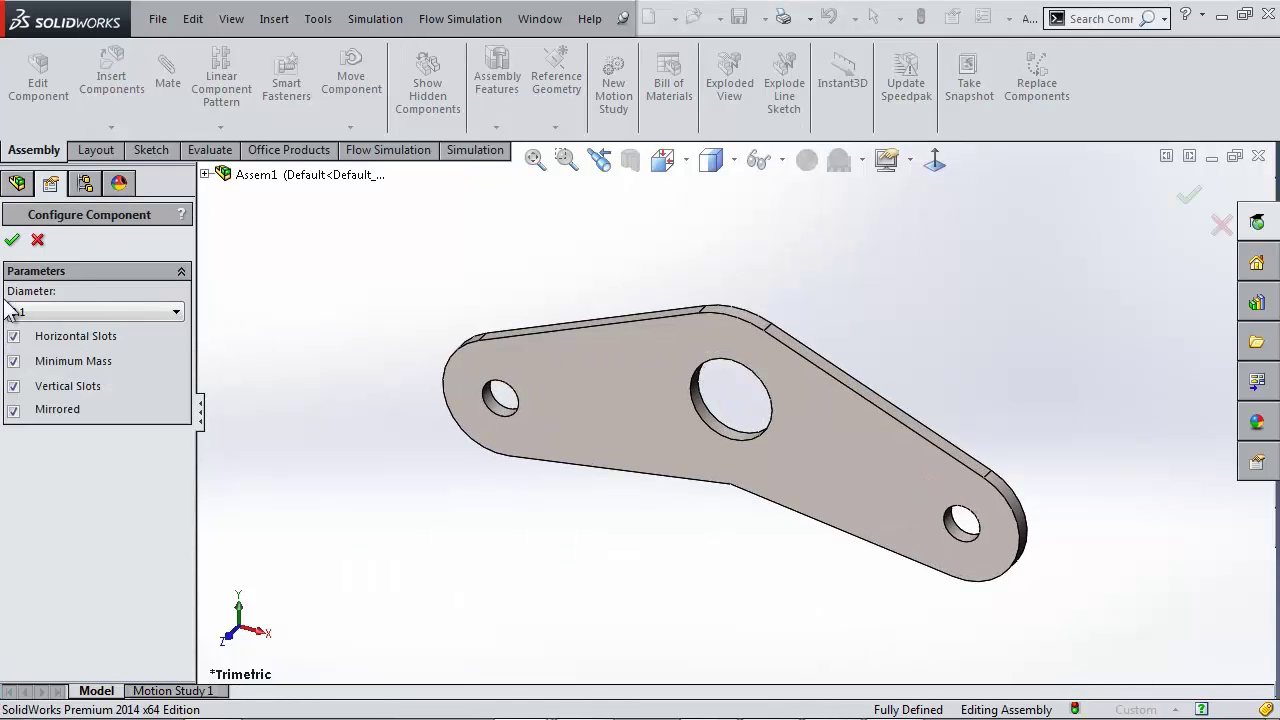
- Configure the bracket with diameter 0.4 and Minimum Mass unchecked
click(175, 313)
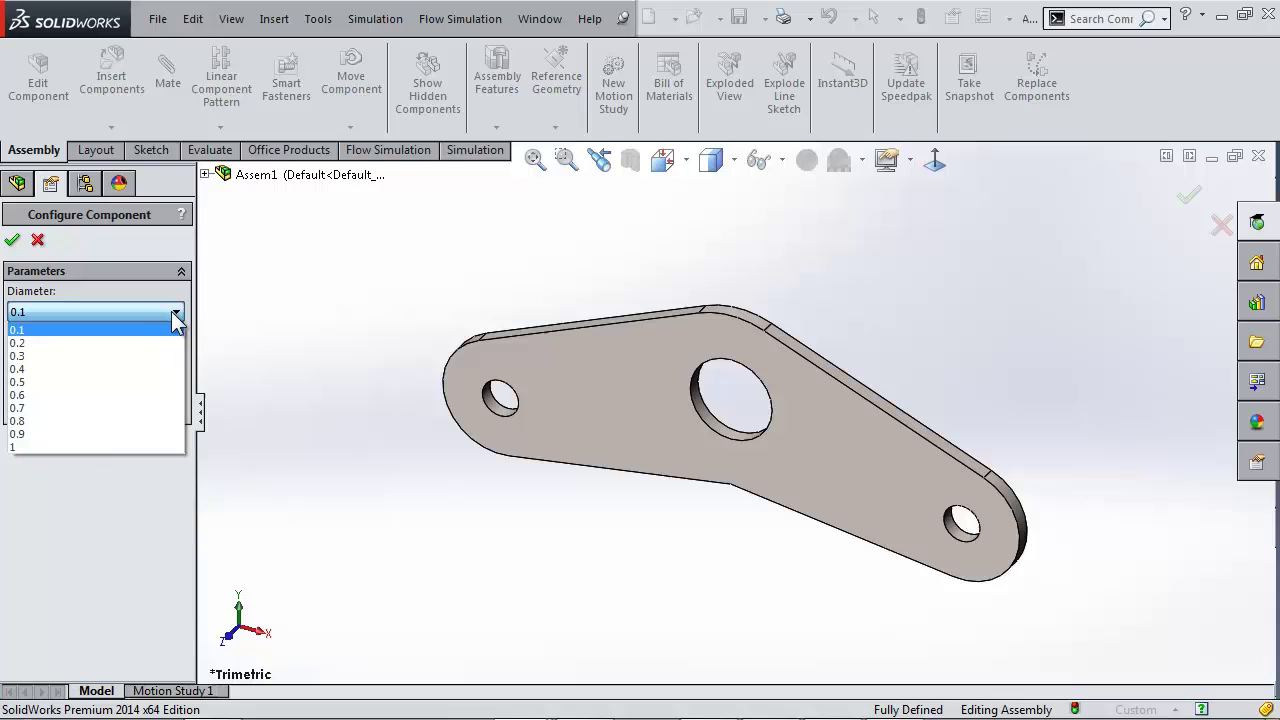
click(143, 368)
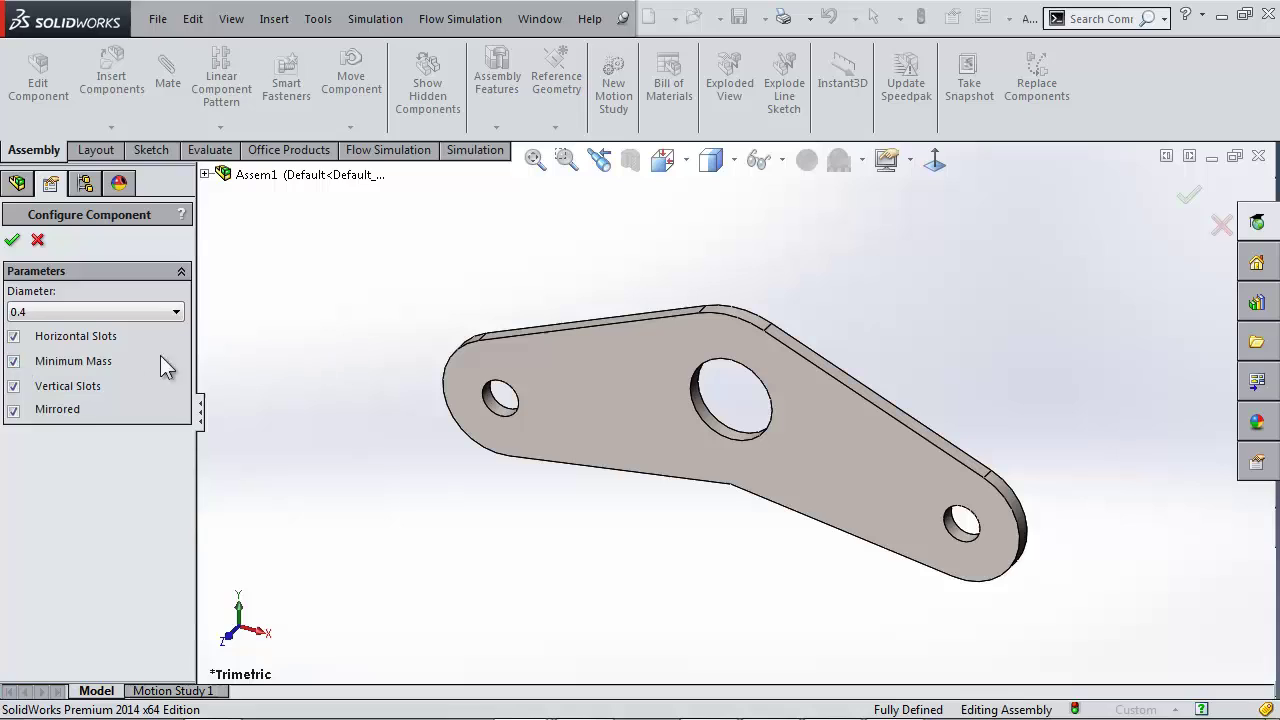
click(14, 362)
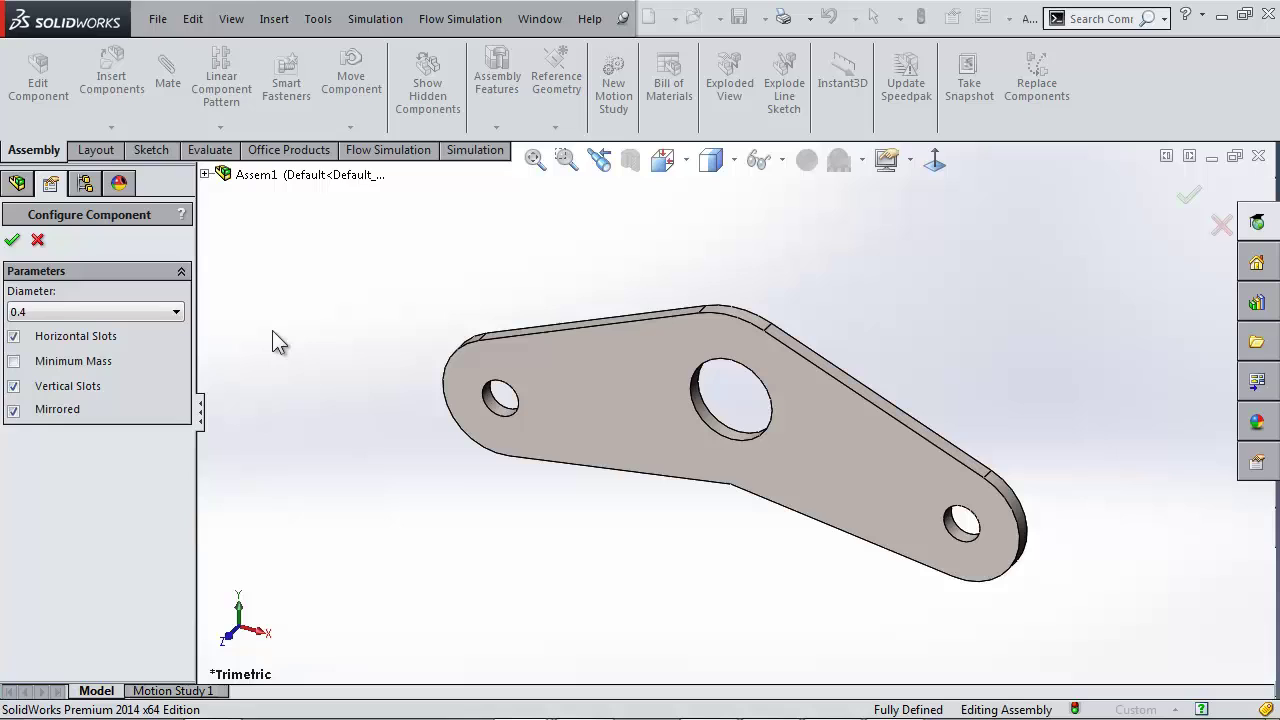
click(12, 242)
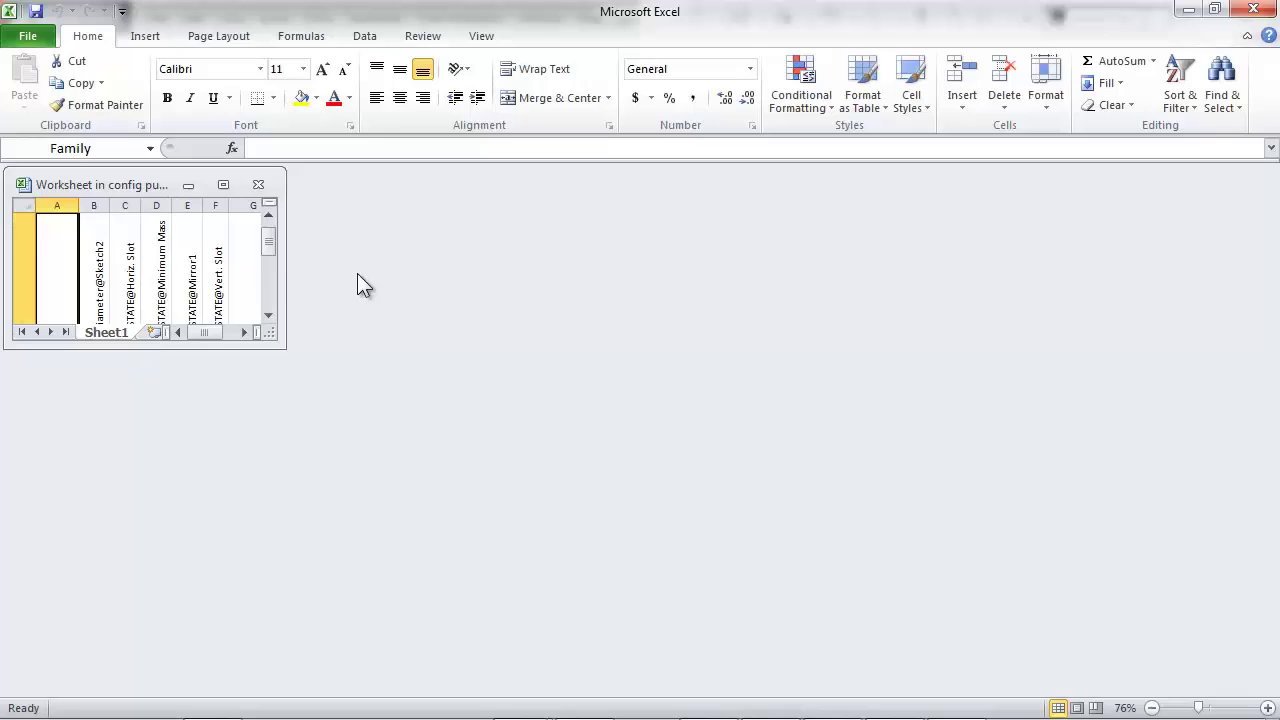
- Close the embedded worksheet and reopen the Design Table with Edit Table in New Window
click(357, 273)
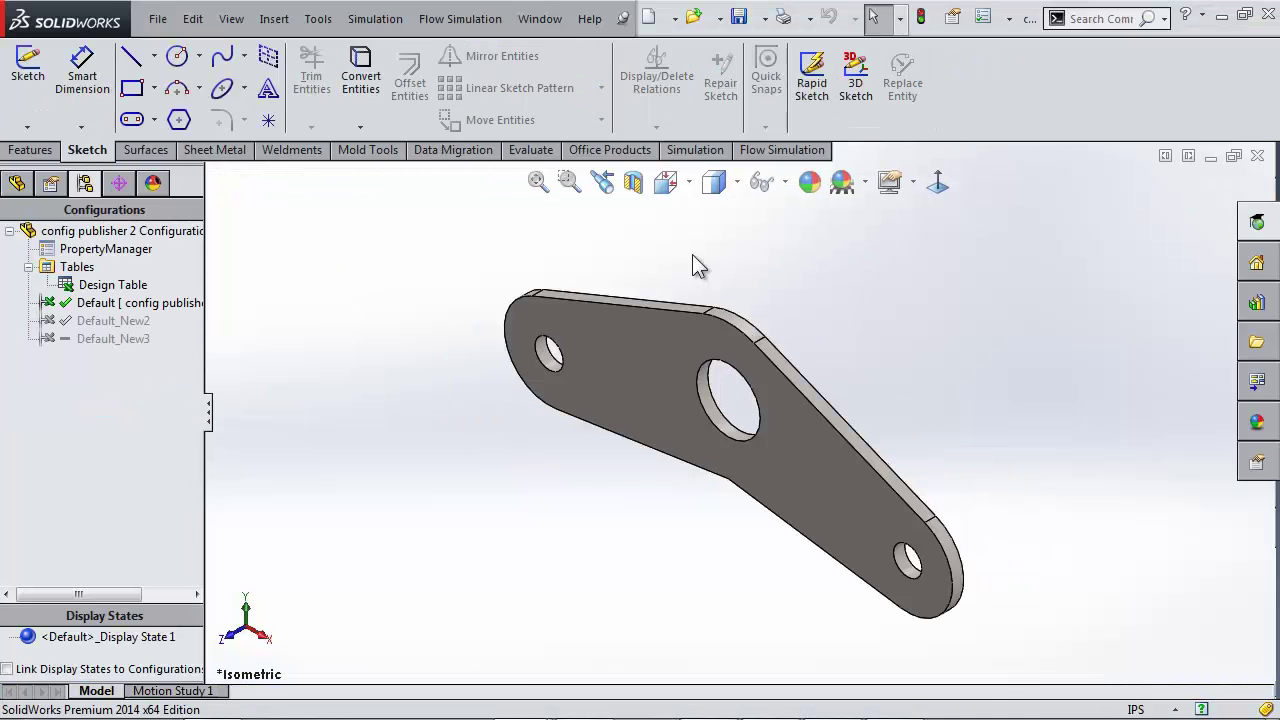
click(132, 252)
click(130, 287)
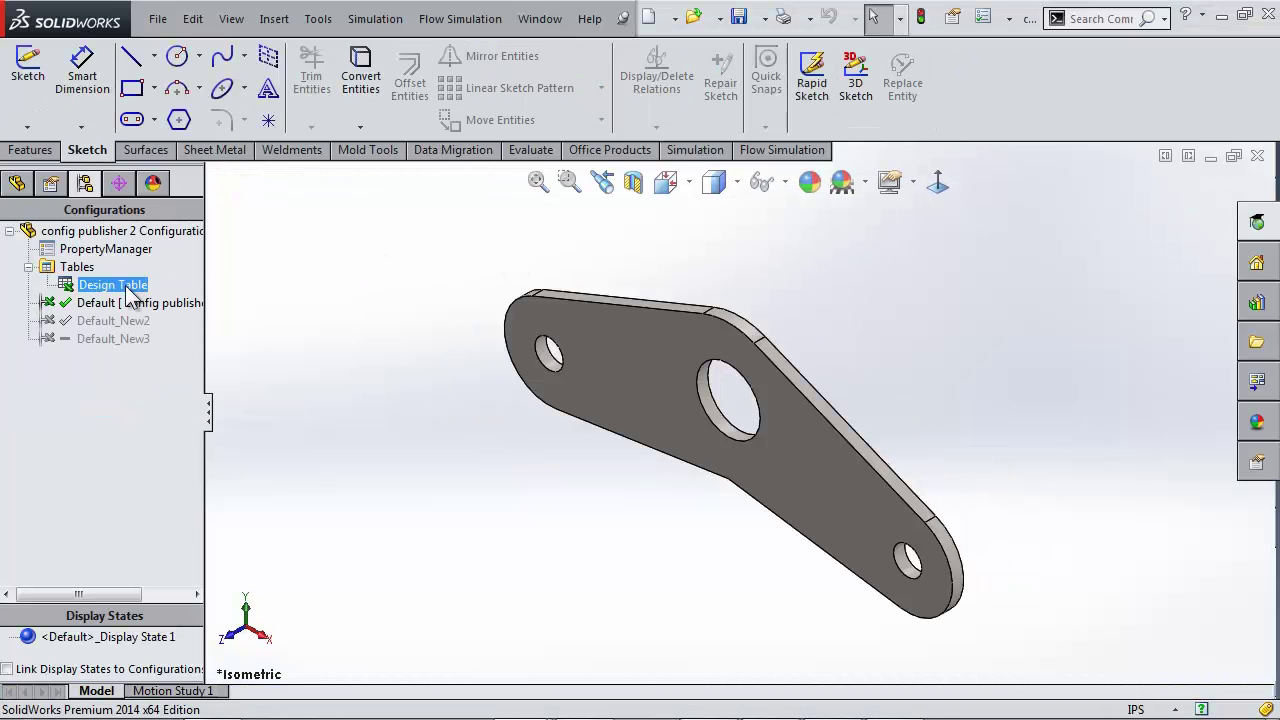
right_click(127, 287)
click(300, 337)
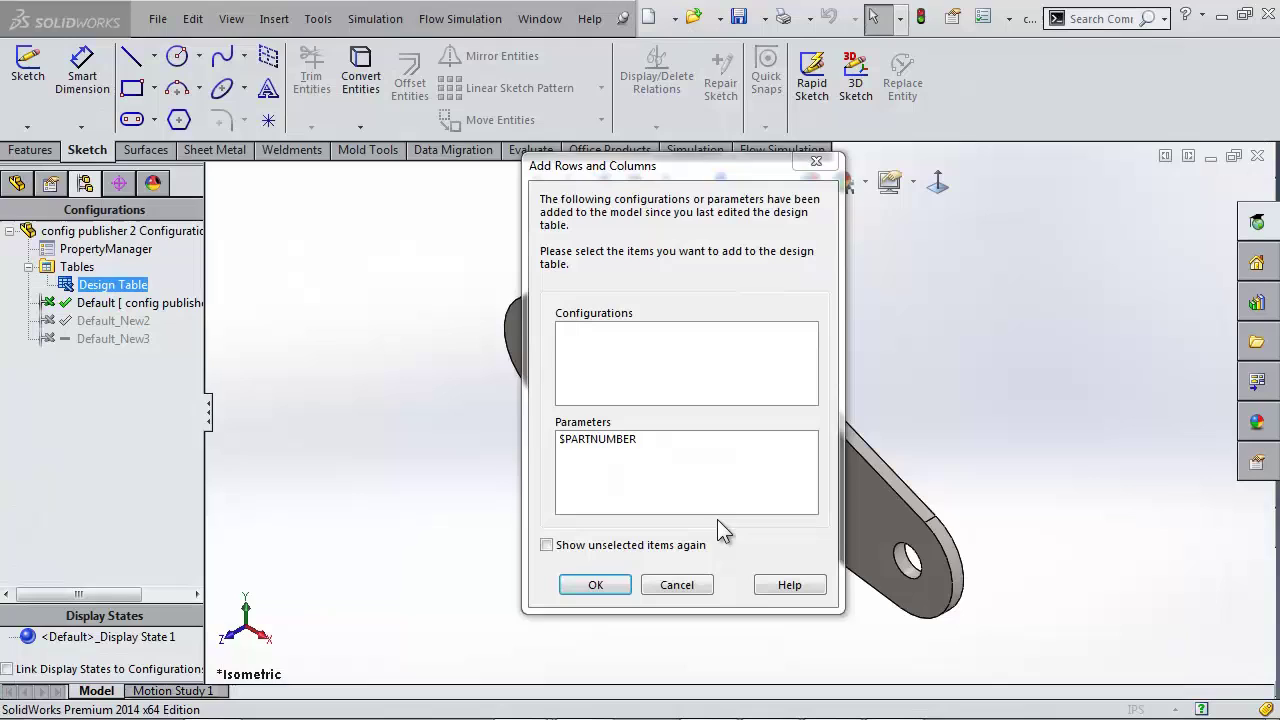
click(596, 585)
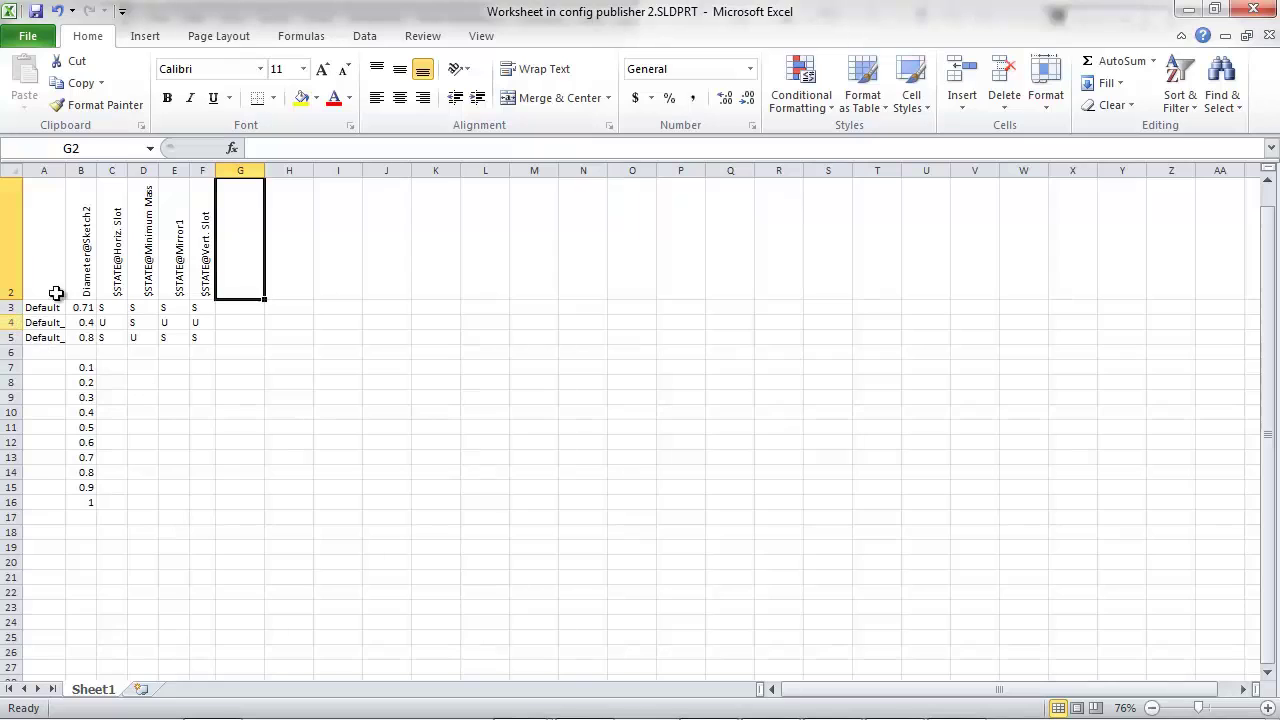
- Widen column A to read Default, Default_New2 and Default_New3, then close the Excel window
drag(65, 170, 106, 170)
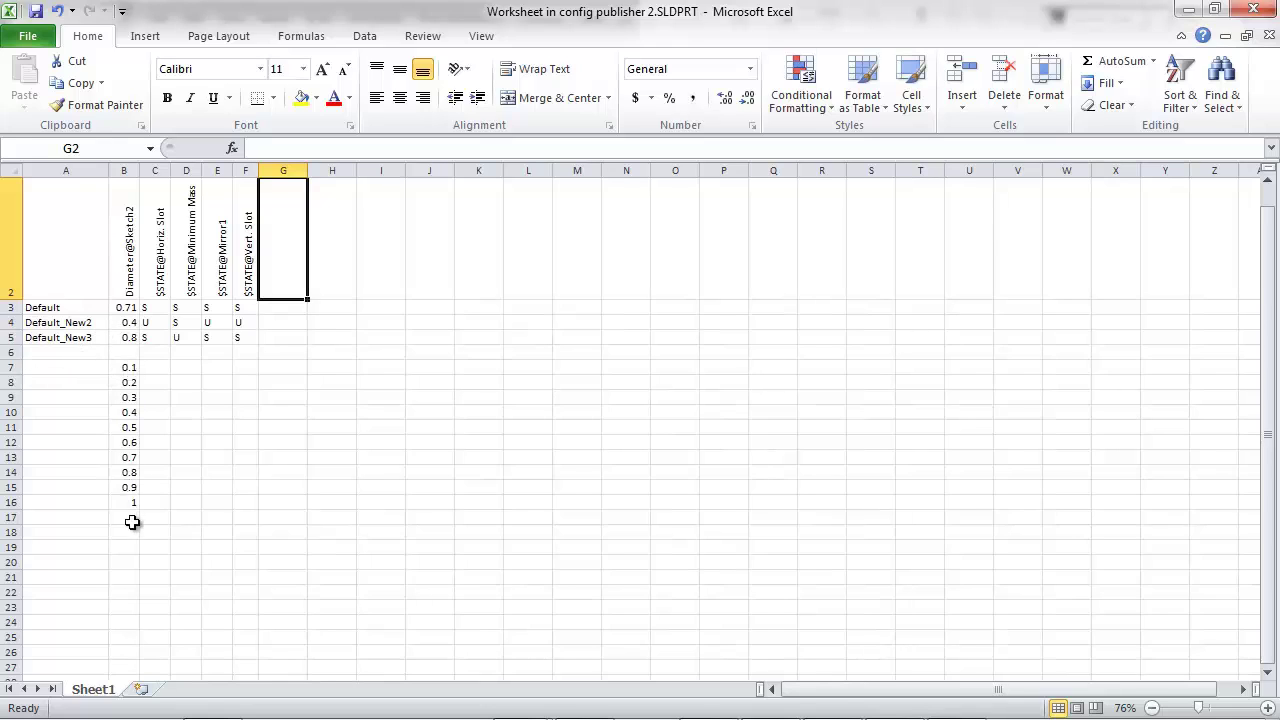
click(5, 367)
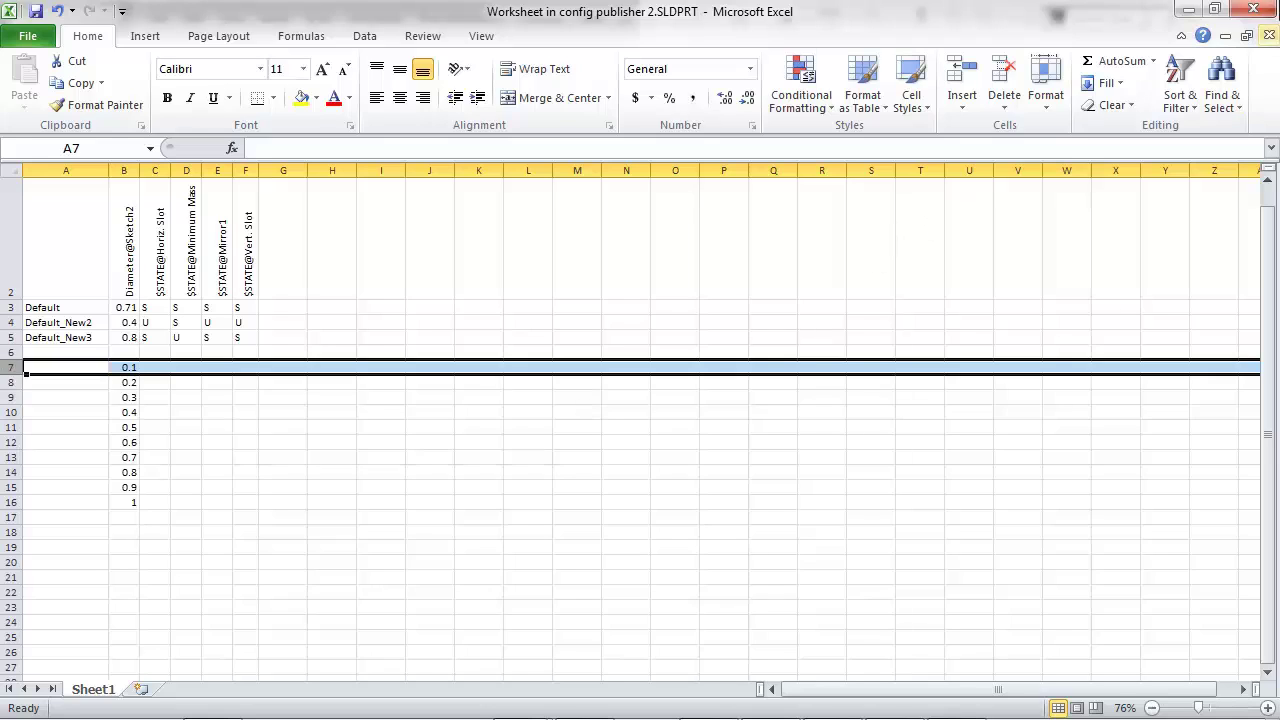
click(1253, 9)
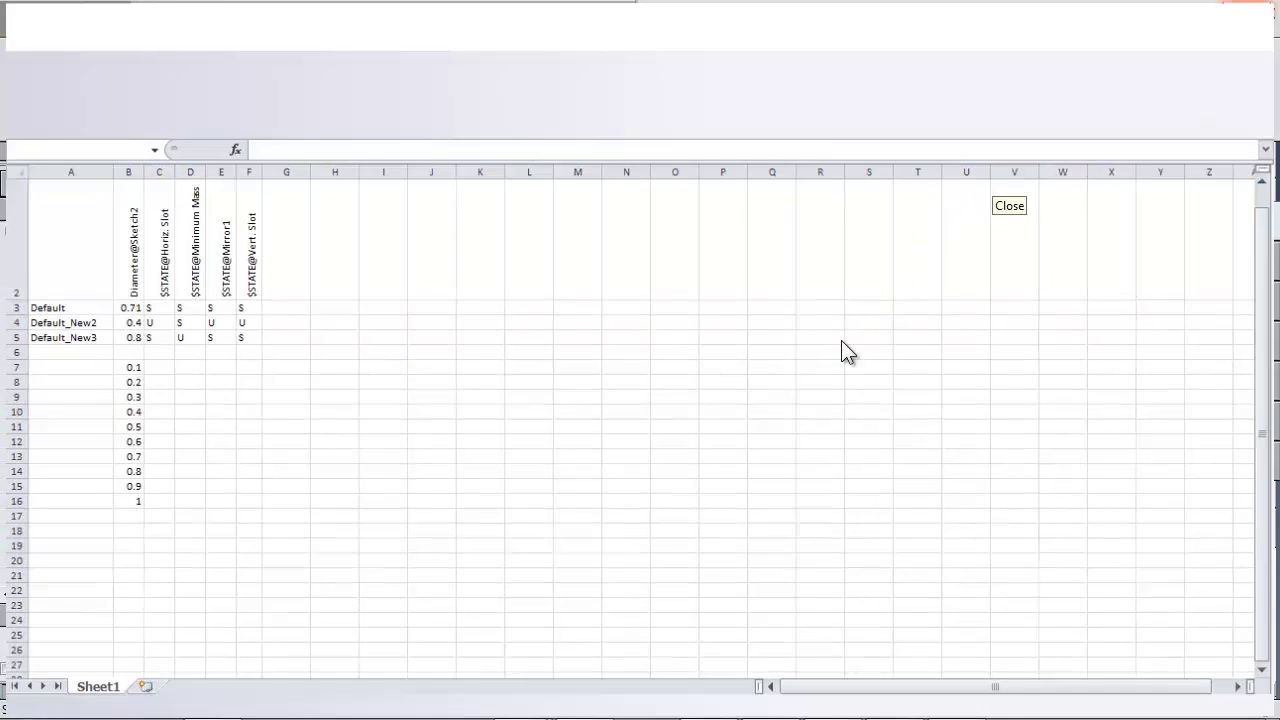